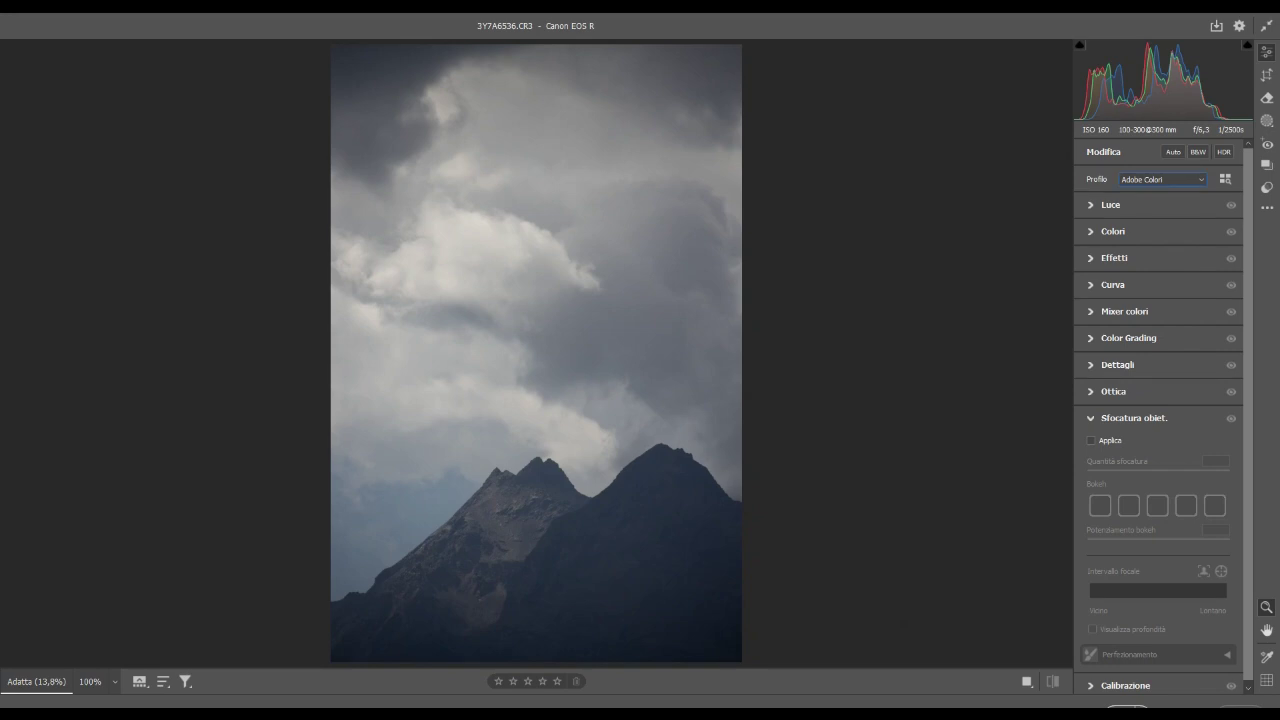
# Apply the Adobe Paesaggio camera profile.
pyautogui.click(1162, 179)
pyautogui.click(1160, 190)
pyautogui.press('Down')
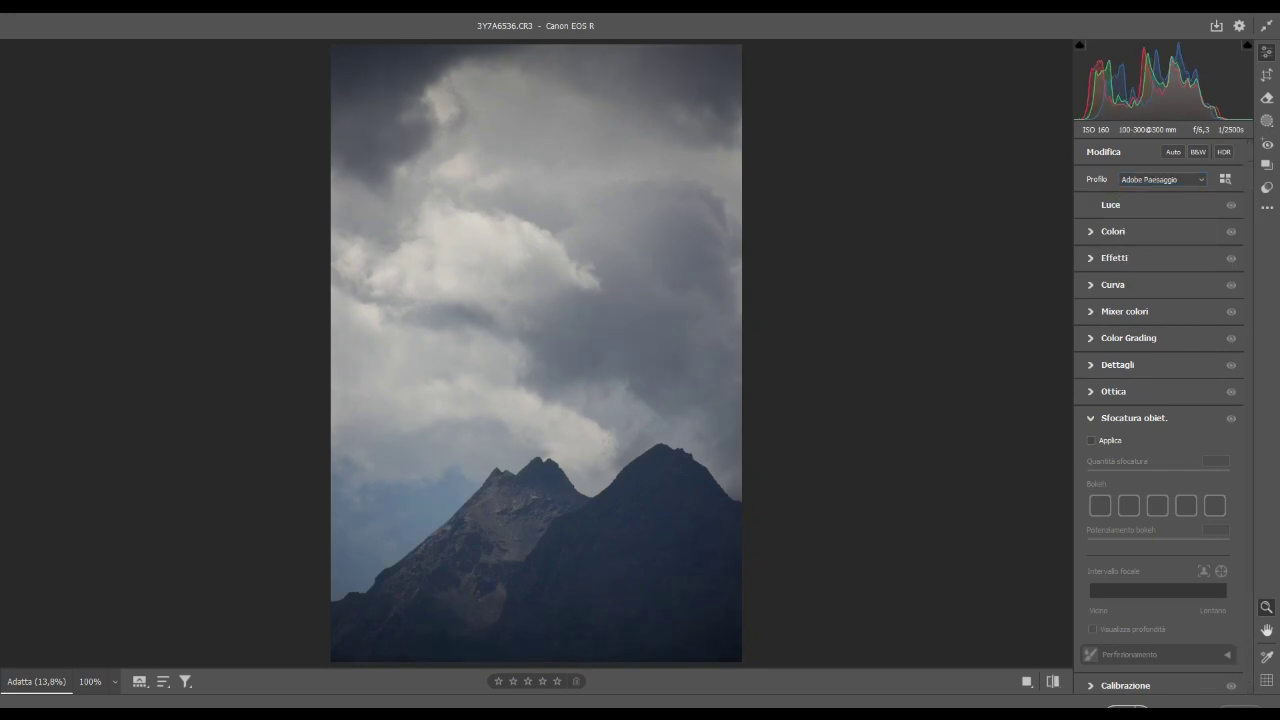
# Set exposure -0.65, highlights -74, shadows +49, whites +49 and blacks -15.
pyautogui.click(1110, 204)
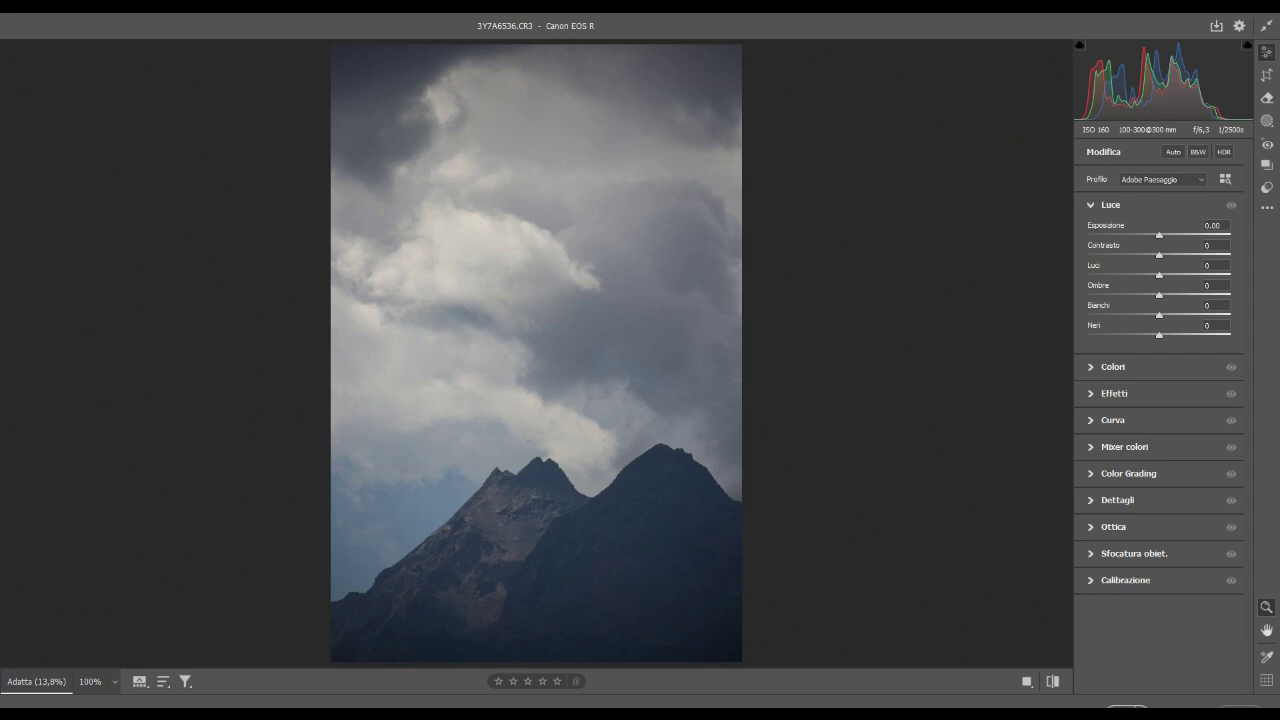
pyautogui.write('-0.35')
pyautogui.press('Return')
pyautogui.write('-0.65')
pyautogui.press('Return')
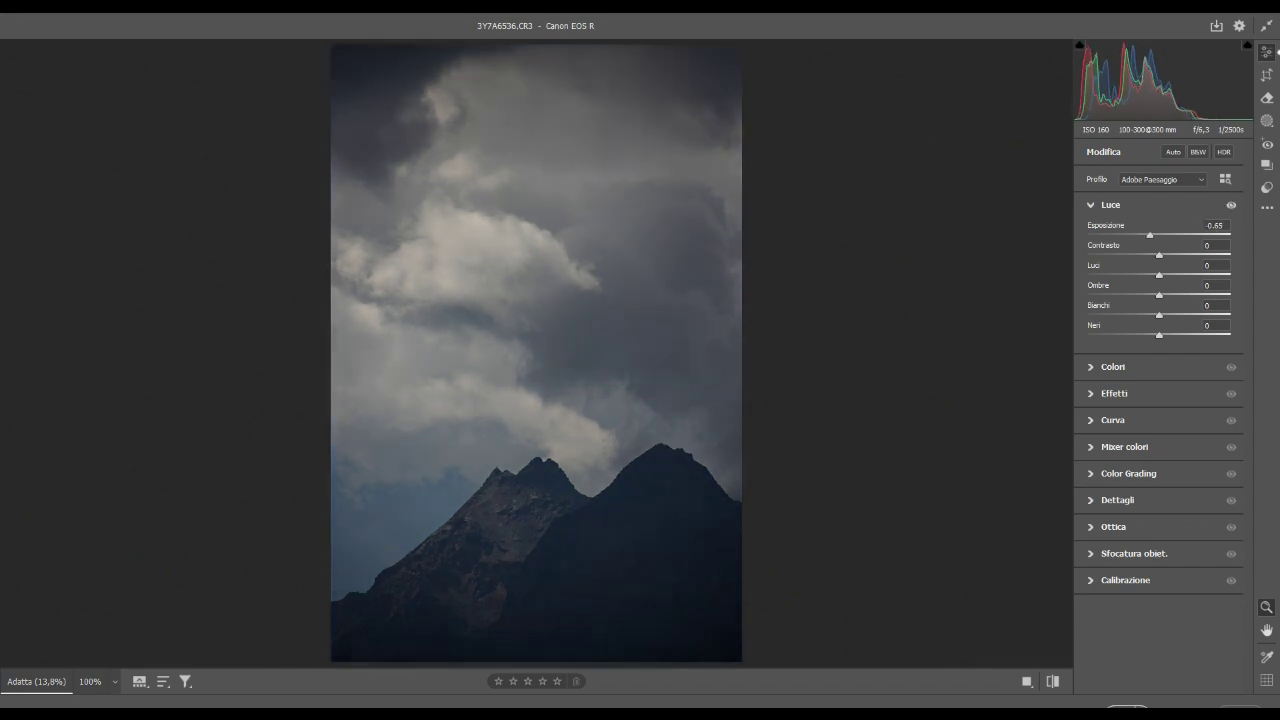
pyautogui.write('-74')
pyautogui.press('Return')
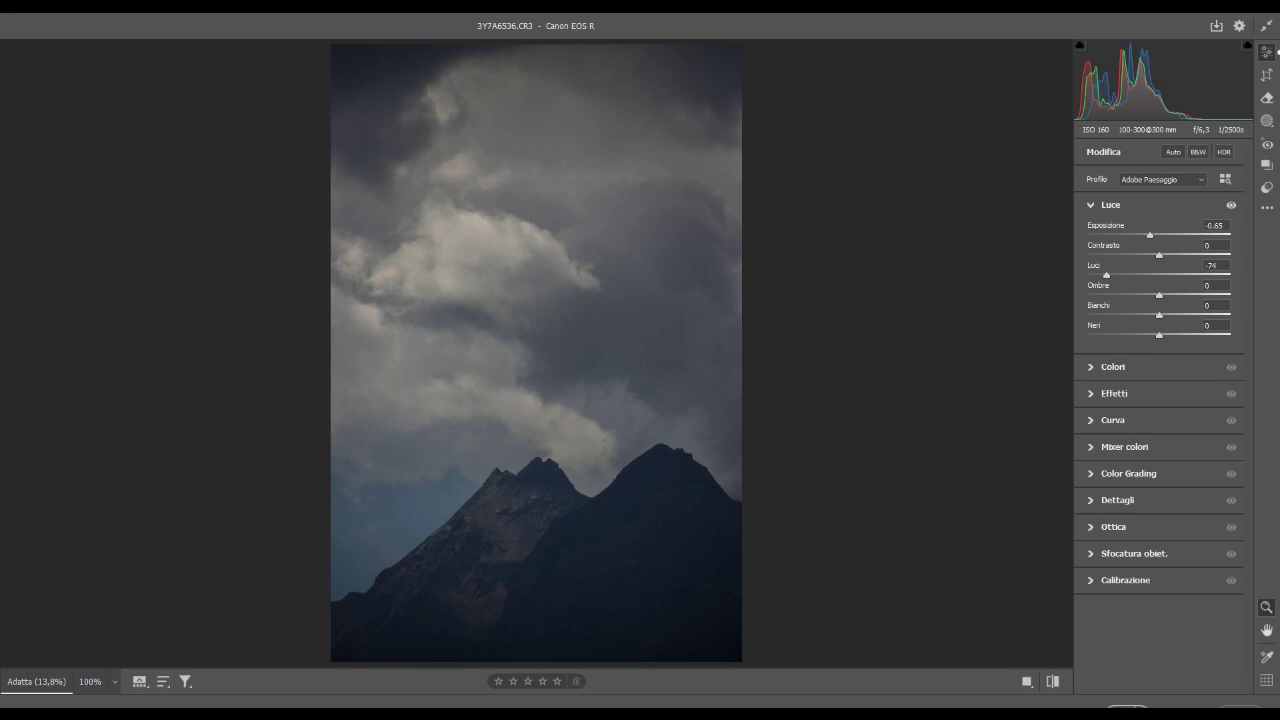
pyautogui.moveTo(1159, 295); pyautogui.dragTo(1193, 295)
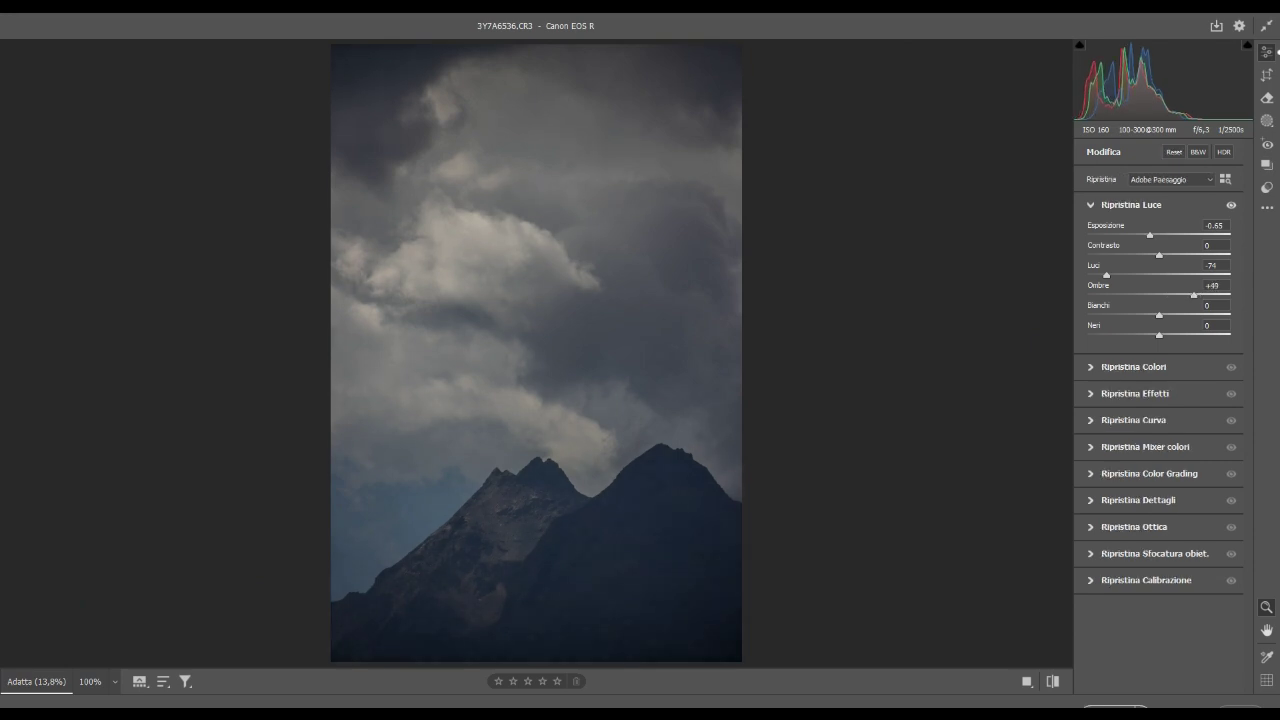
pyautogui.moveTo(1159, 315); pyautogui.dragTo(1143, 315)
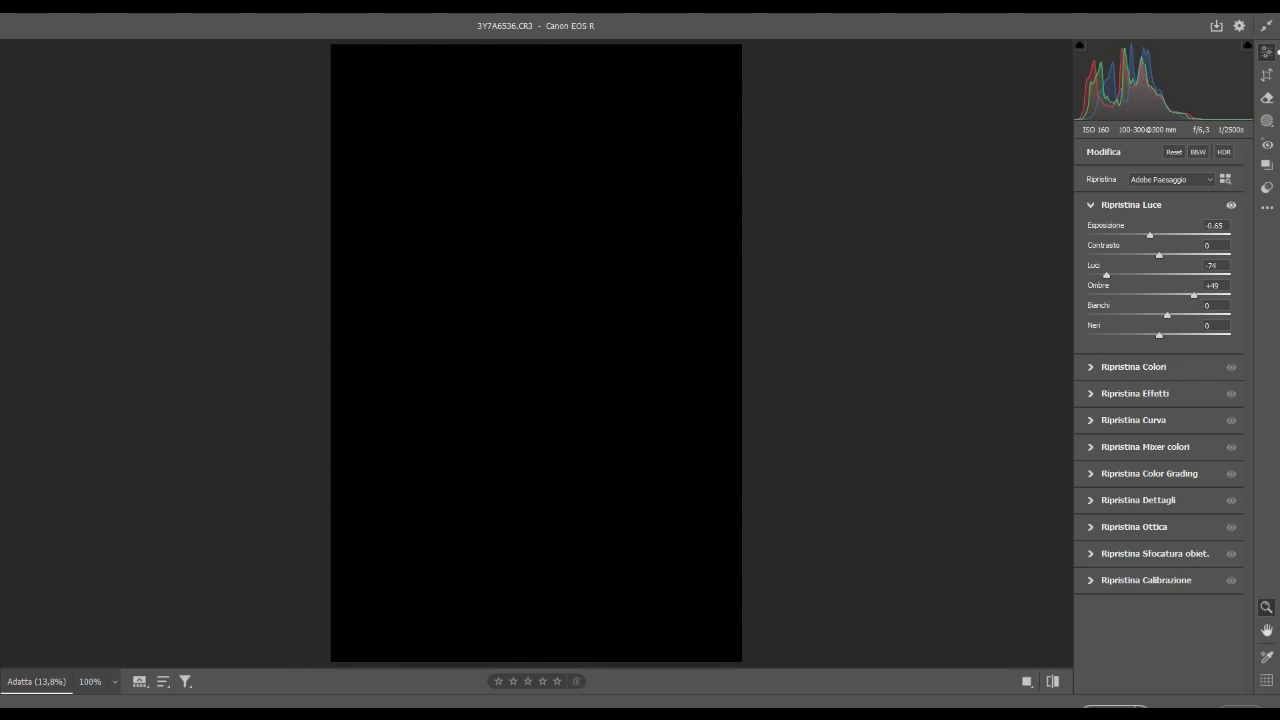
pyautogui.moveTo(1143, 315)
pyautogui.mouseDown()
pyautogui.moveTo(1219, 315)
pyautogui.moveTo(1148, 335)
pyautogui.mouseUp()
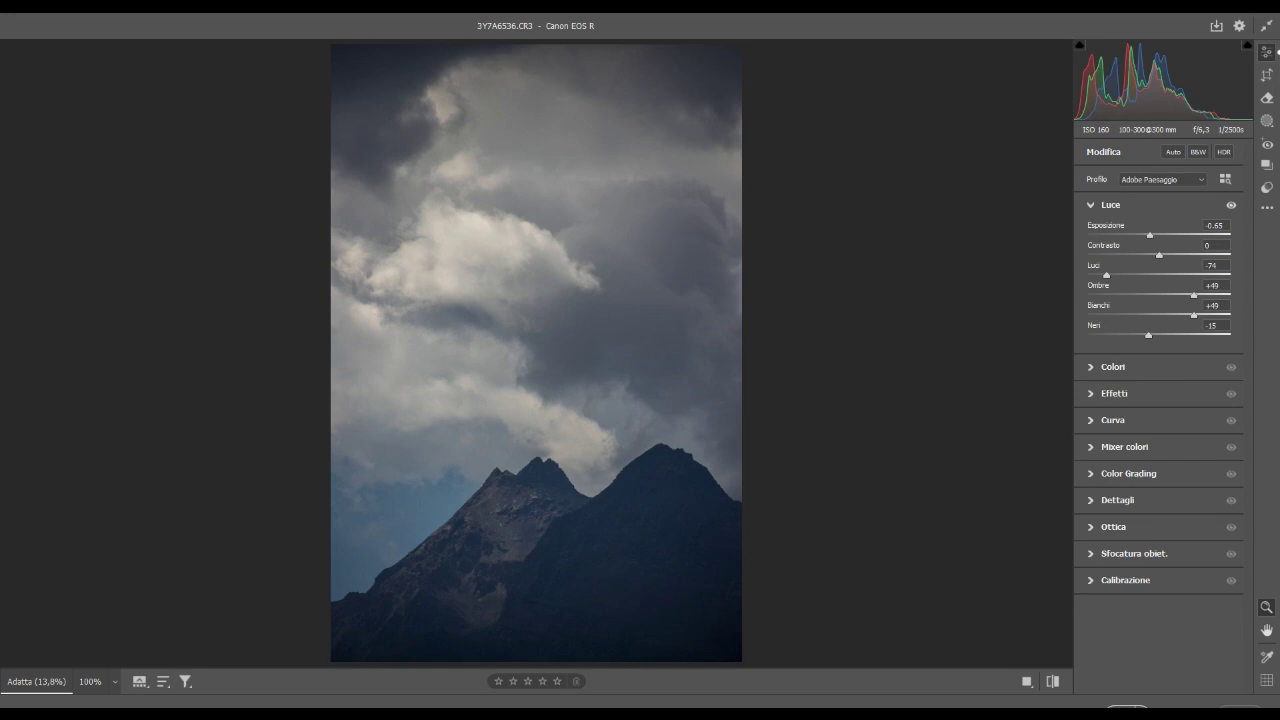
# Warm the white balance temperature and raise vibrance to +10.
pyautogui.click(1113, 366)
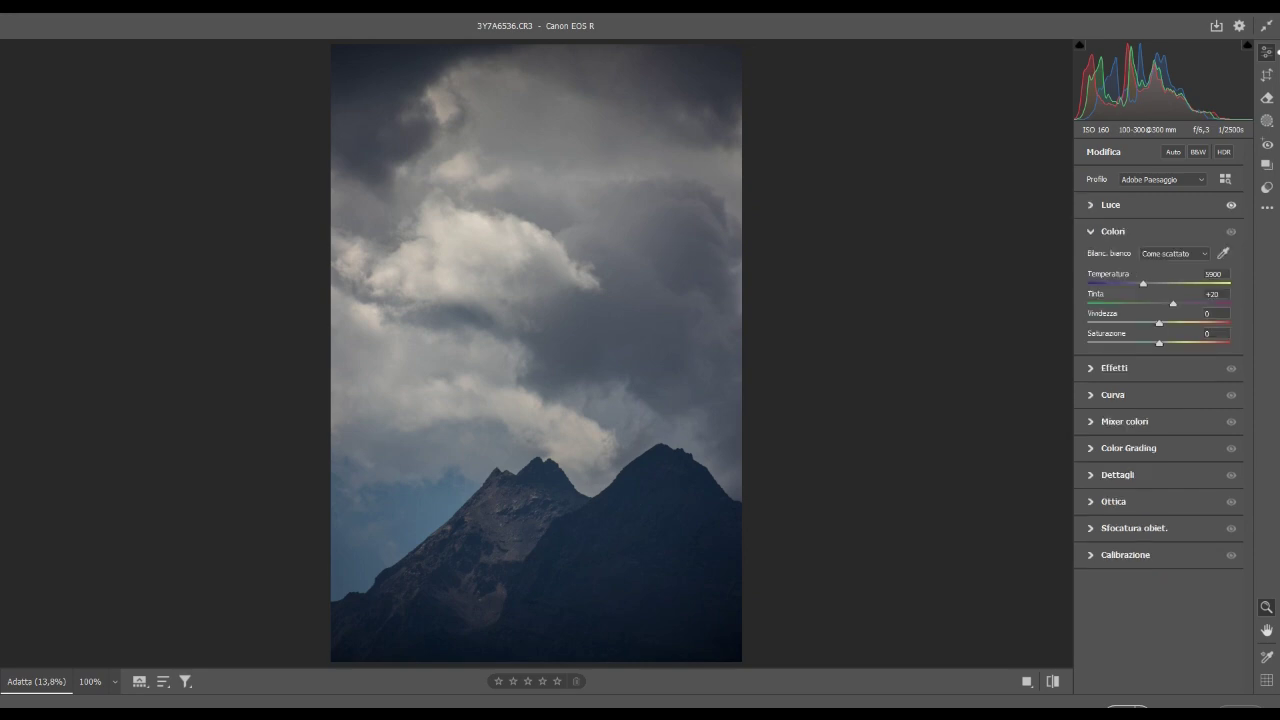
pyautogui.moveTo(1143, 283); pyautogui.dragTo(1148, 283)
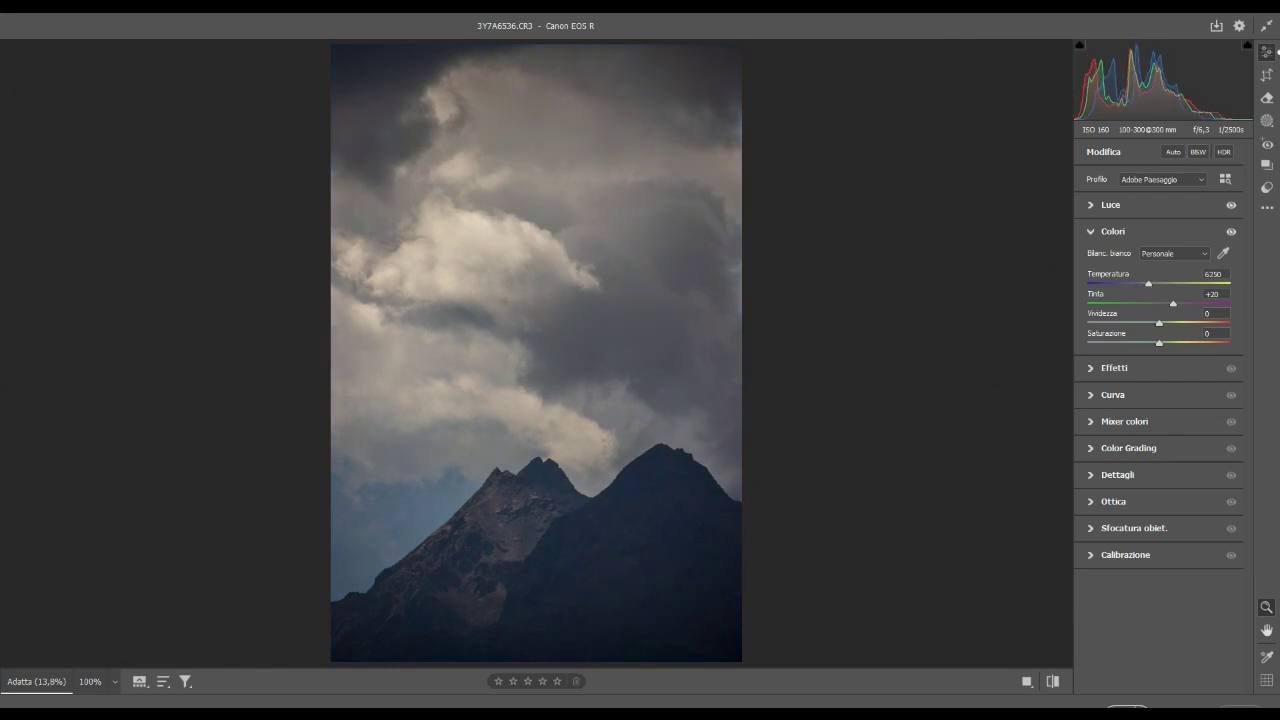
pyautogui.moveTo(1159, 323); pyautogui.dragTo(1166, 323)
# Add texture +11, clarity +6 and dehaze +21, then convert to black and white.
pyautogui.click(1114, 367)
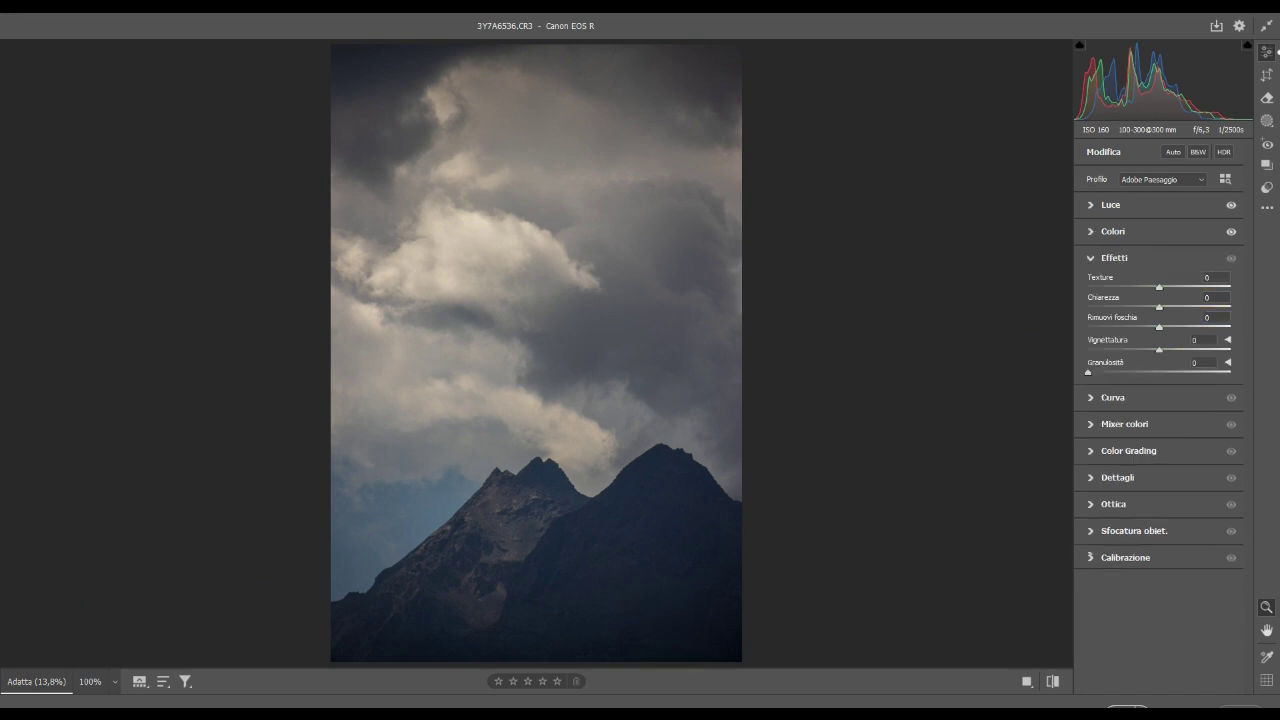
pyautogui.moveTo(1159, 287); pyautogui.dragTo(1174, 326)
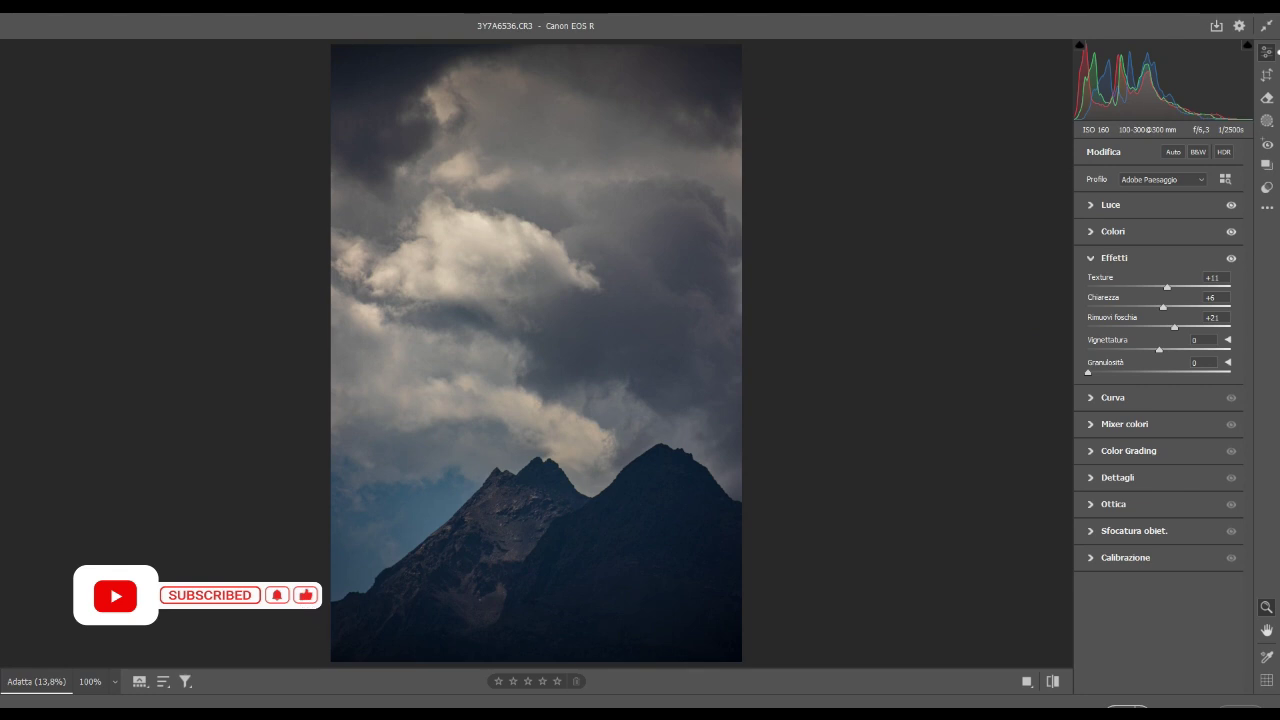
pyautogui.click(1198, 152)
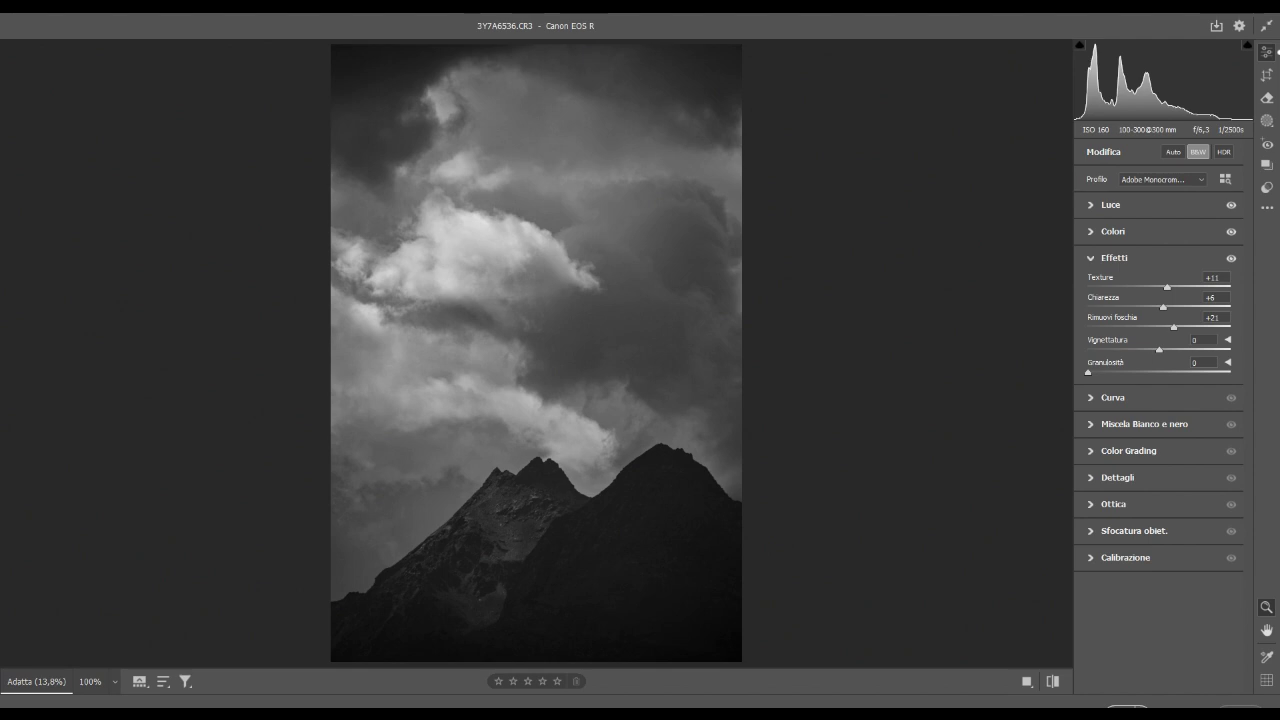
# Shape a soft S point curve by slightly darkening a shadow point and lifting the highlights.
pyautogui.click(1112, 397)
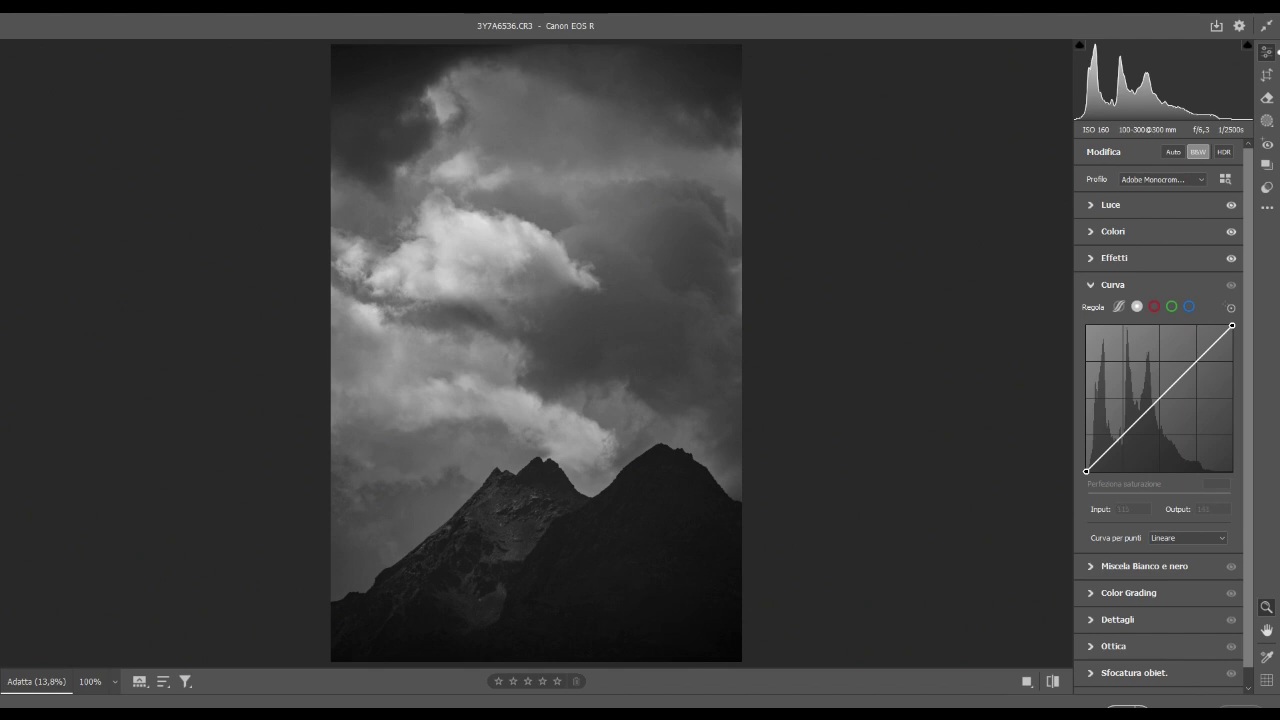
pyautogui.click(1161, 397)
pyautogui.click(1120, 438)
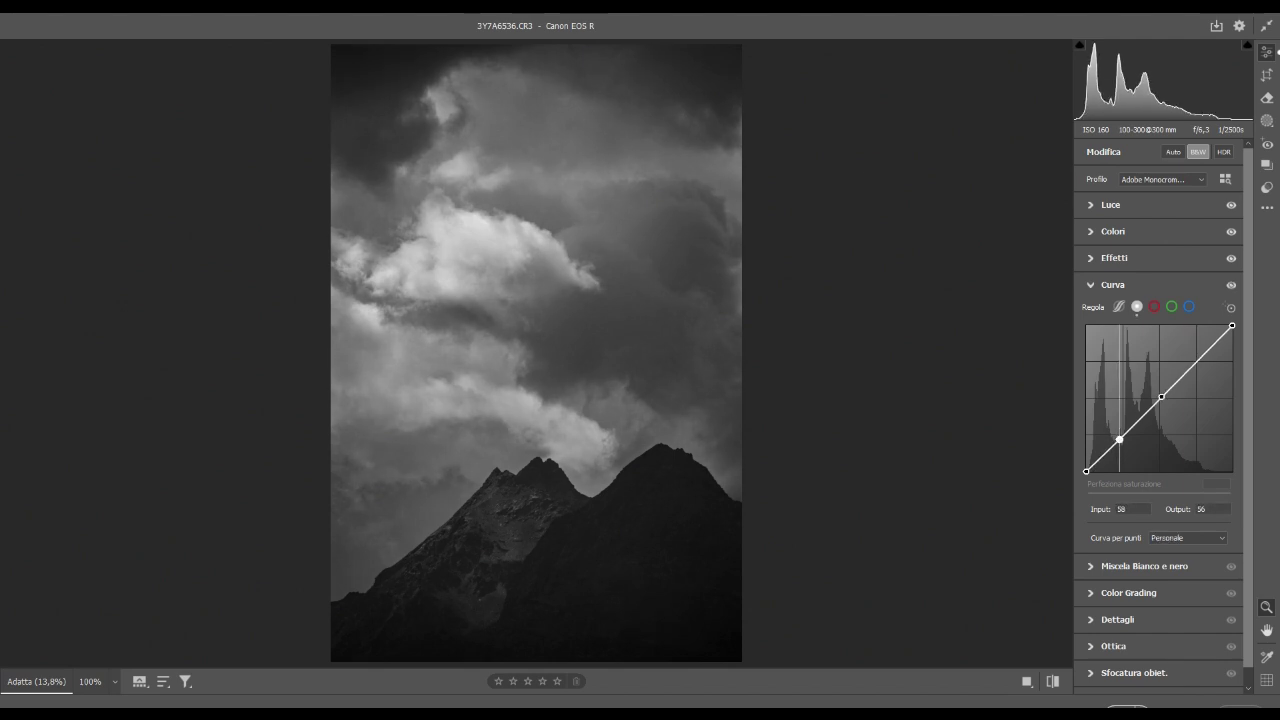
pyautogui.moveTo(1120, 438); pyautogui.dragTo(1120, 441)
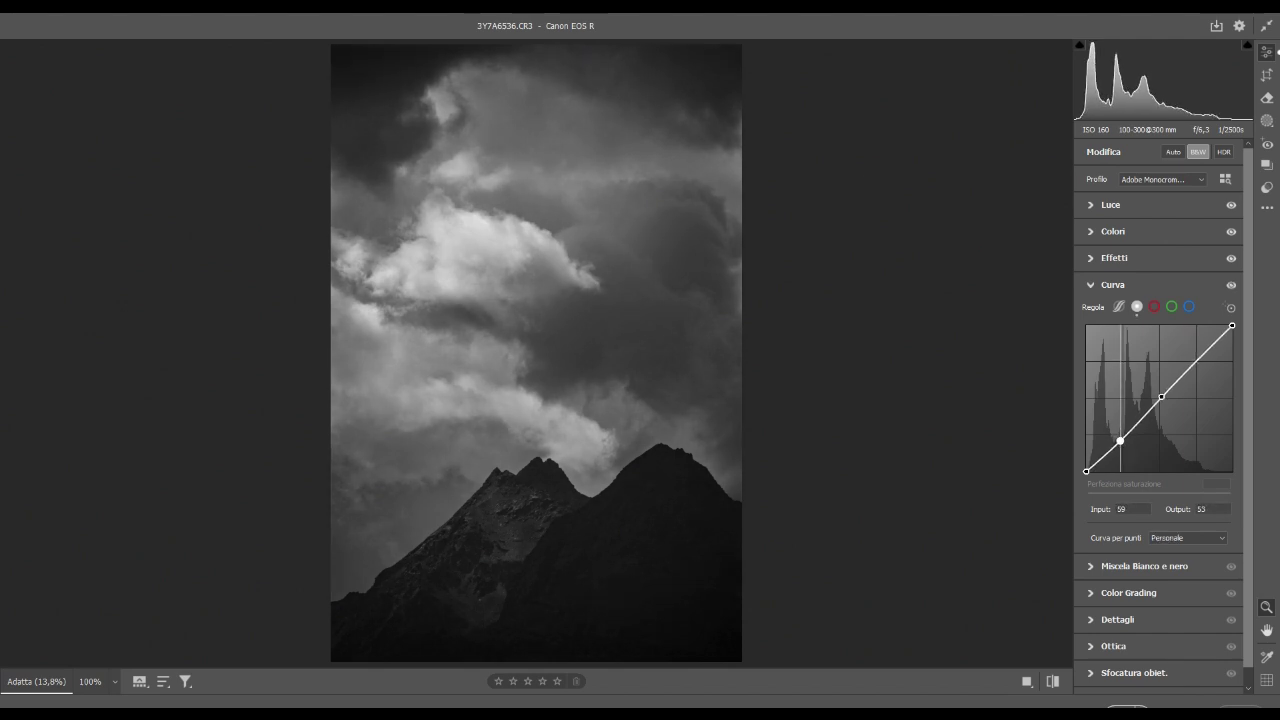
pyautogui.moveTo(1194, 364); pyautogui.dragTo(1194, 358)
pyautogui.moveTo(1120, 441); pyautogui.dragTo(1121, 441)
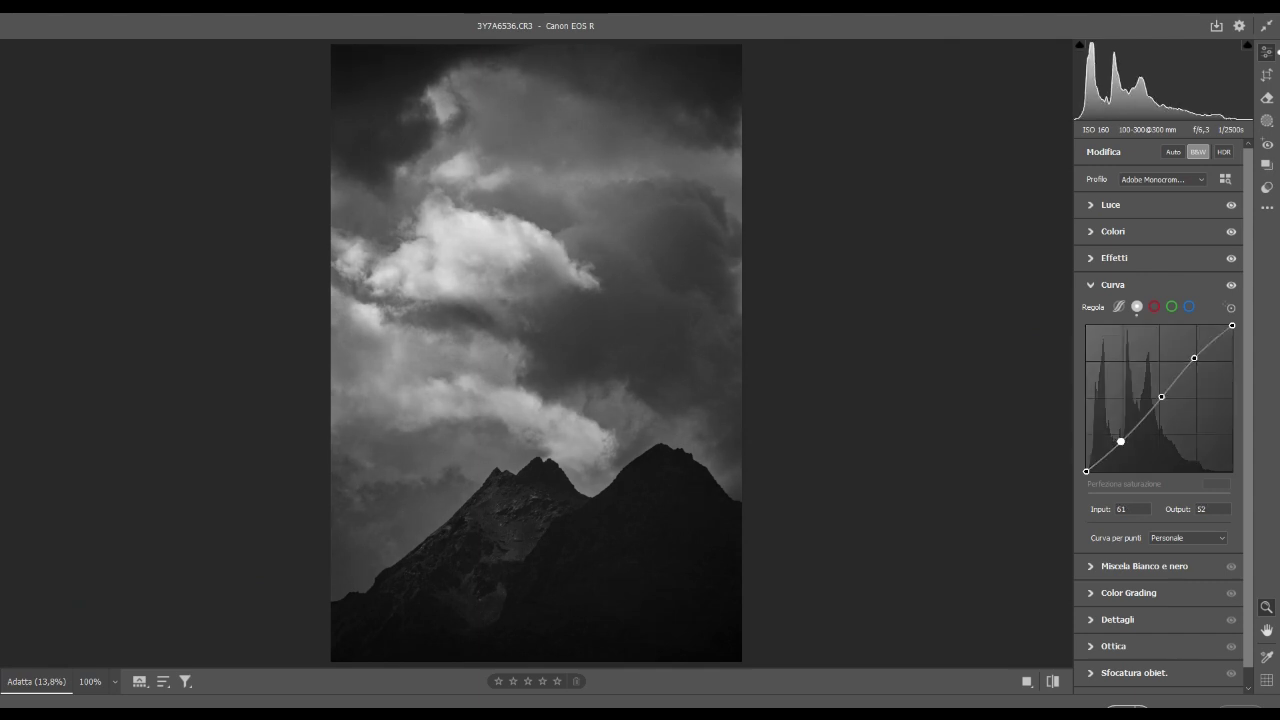
pyautogui.click(1112, 284)
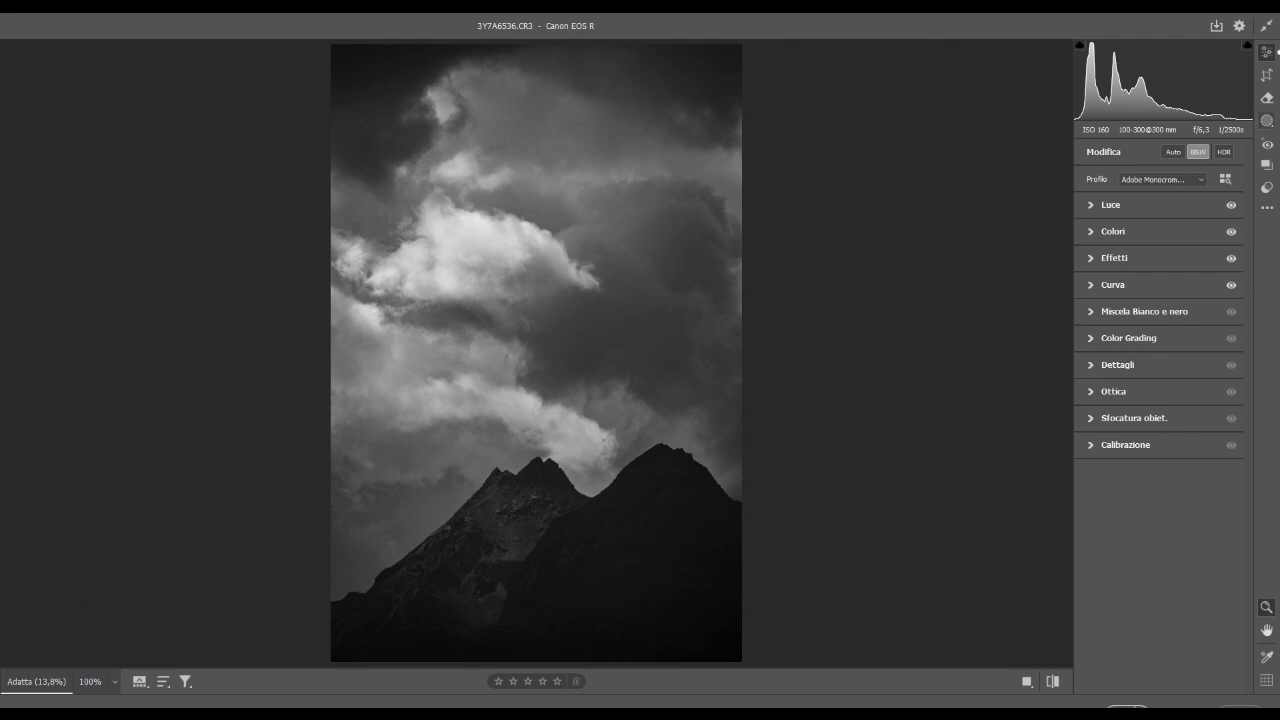
pyautogui.press('m')
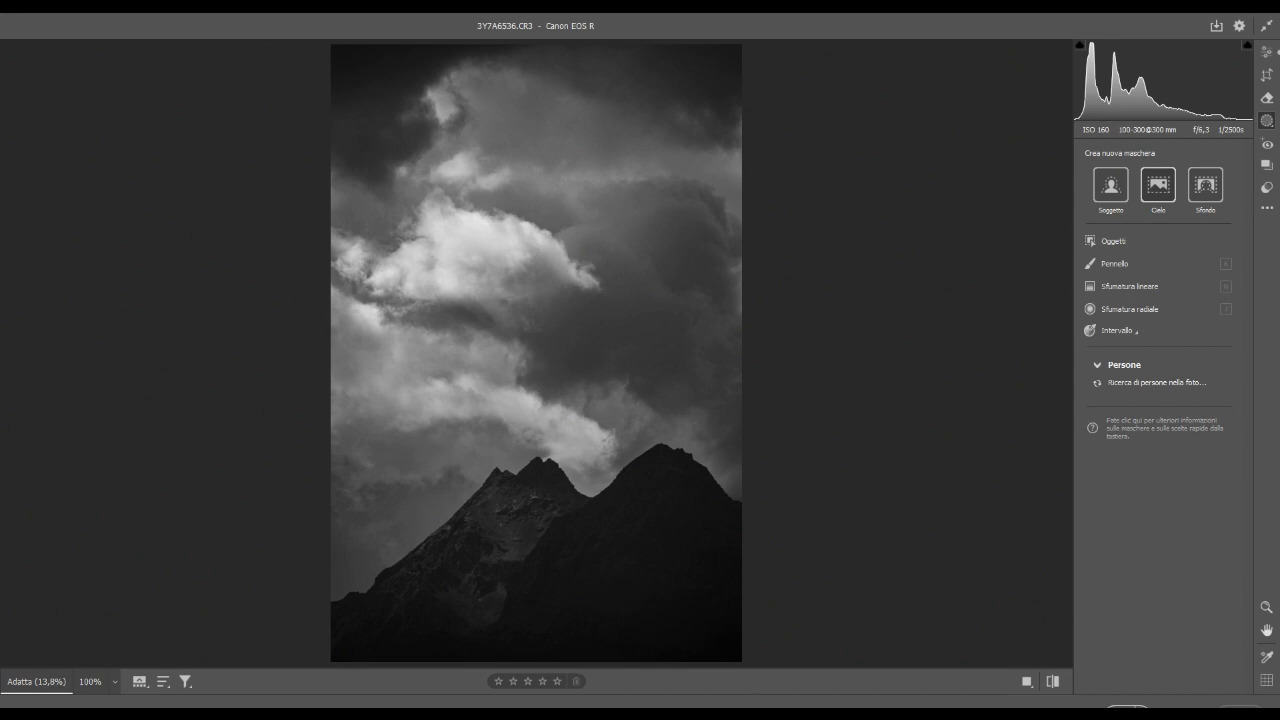
# Auto-mask the sky, then set exposure -0.30, highlights -29, shadows +31 and whites -6.
pyautogui.click(1158, 184)
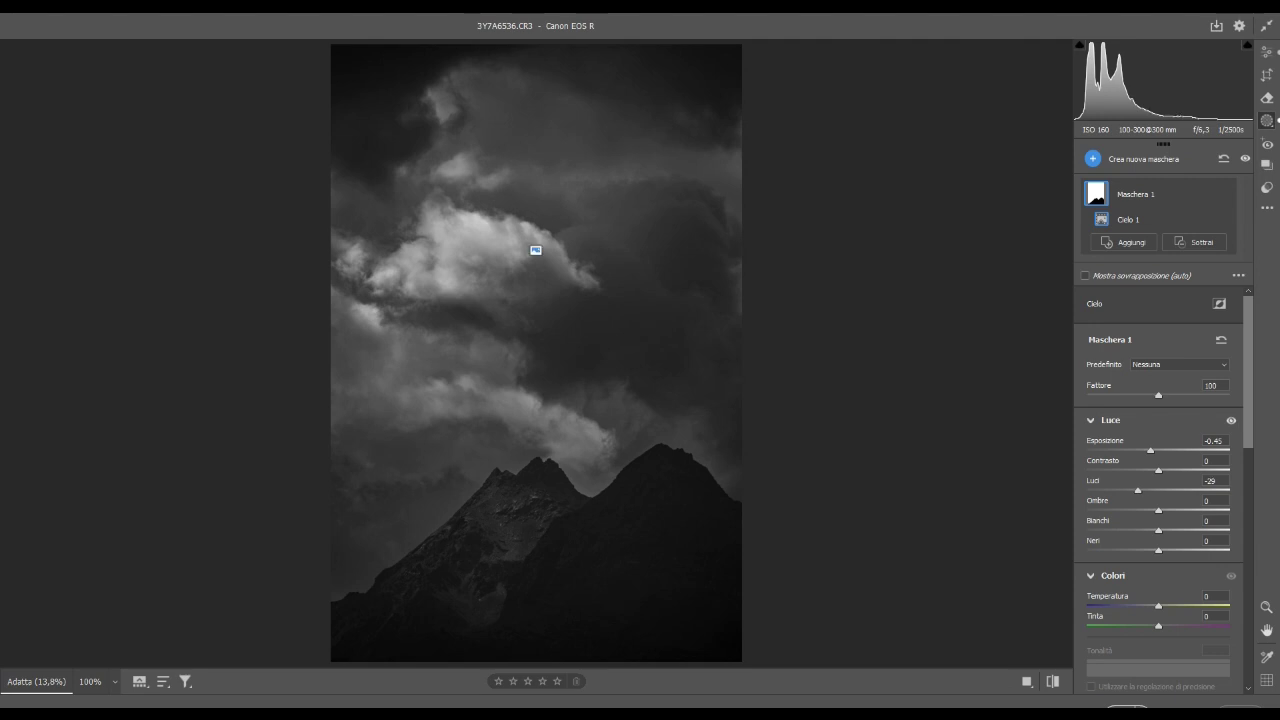
pyautogui.moveTo(1158, 510)
pyautogui.mouseDown()
pyautogui.moveTo(1180, 510)
pyautogui.moveTo(1154, 530)
pyautogui.mouseUp()
pyautogui.moveTo(1150, 450); pyautogui.dragTo(1153, 450)
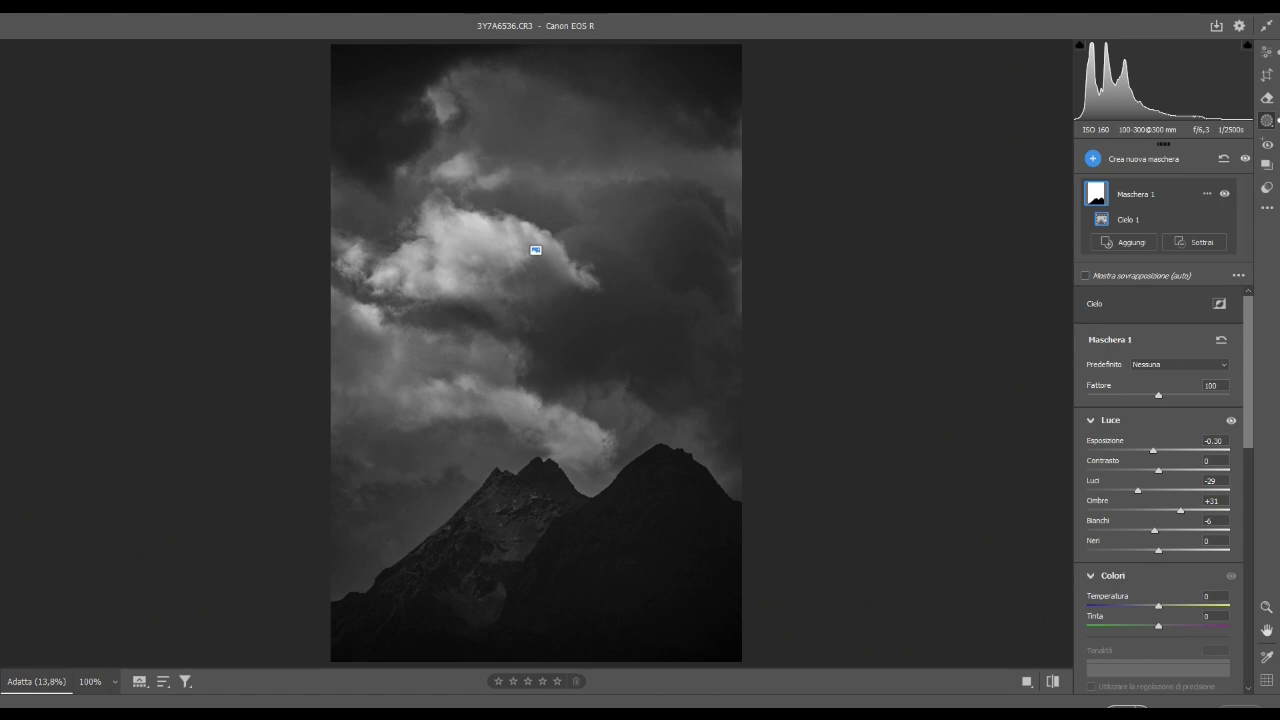
pyautogui.click(1092, 158)
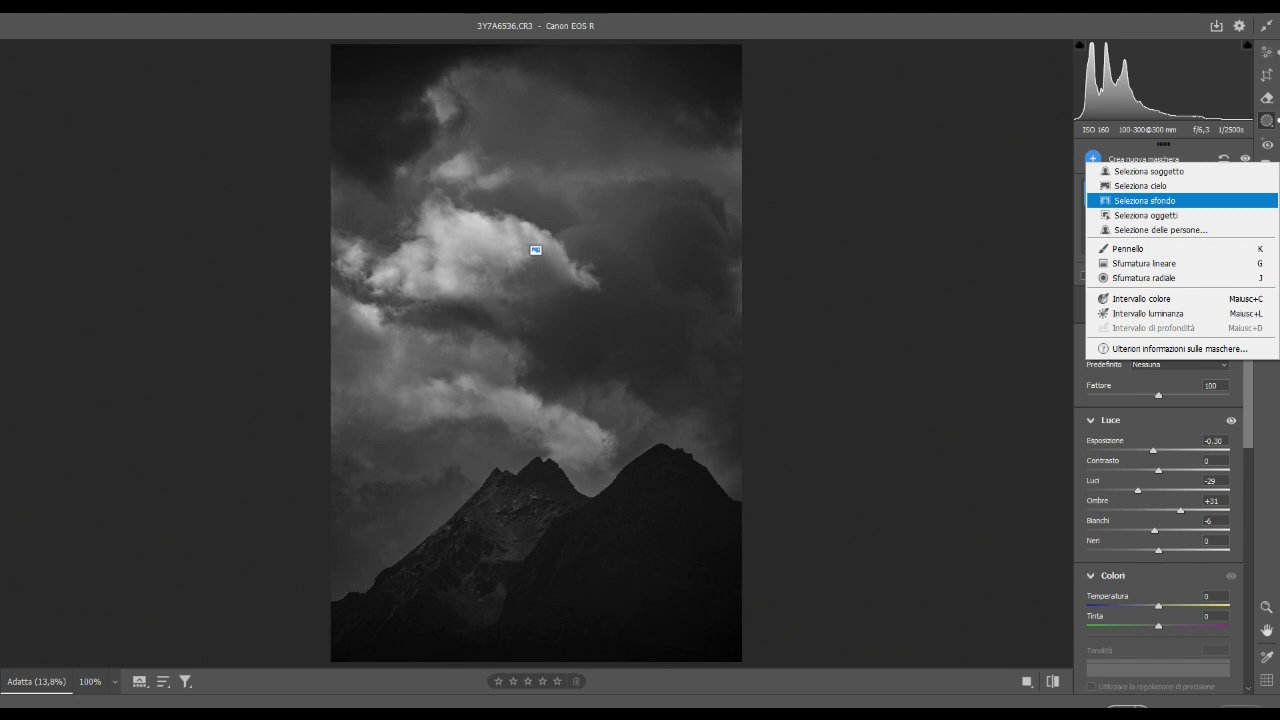
# After a failed automatic subject mask, add a brush mask at size 16.
pyautogui.click(1140, 185)
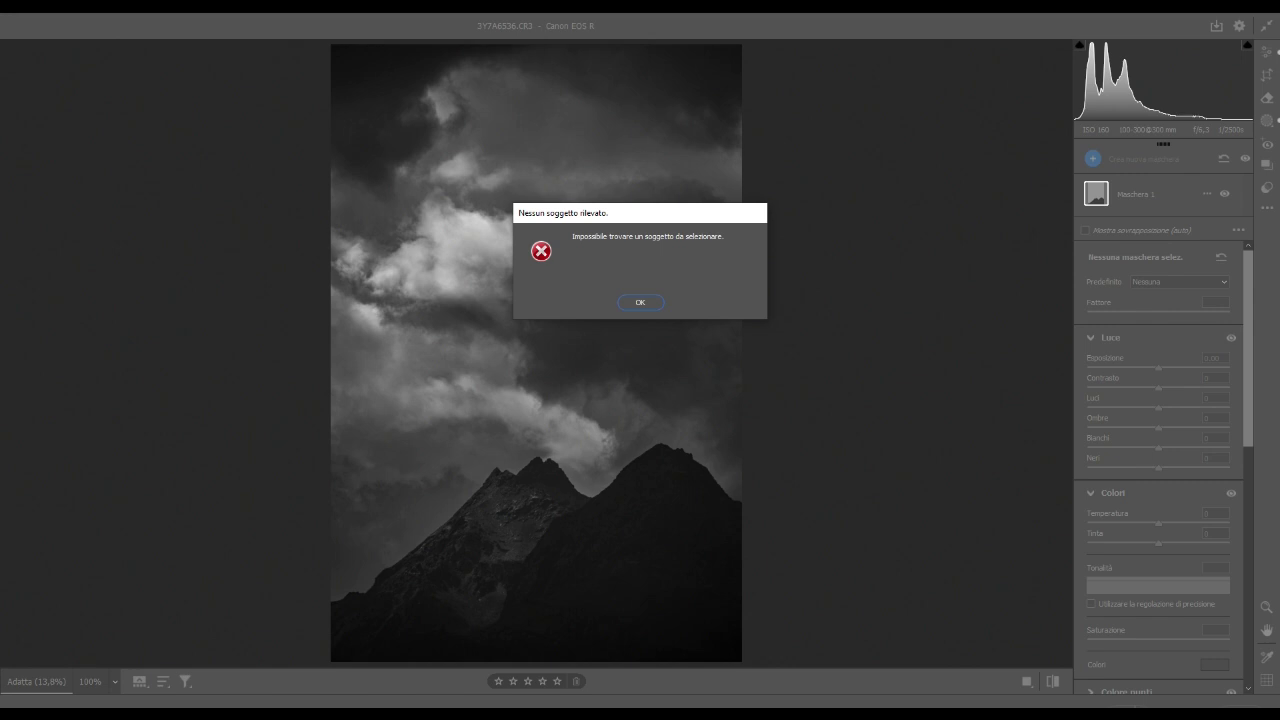
pyautogui.press('Return')
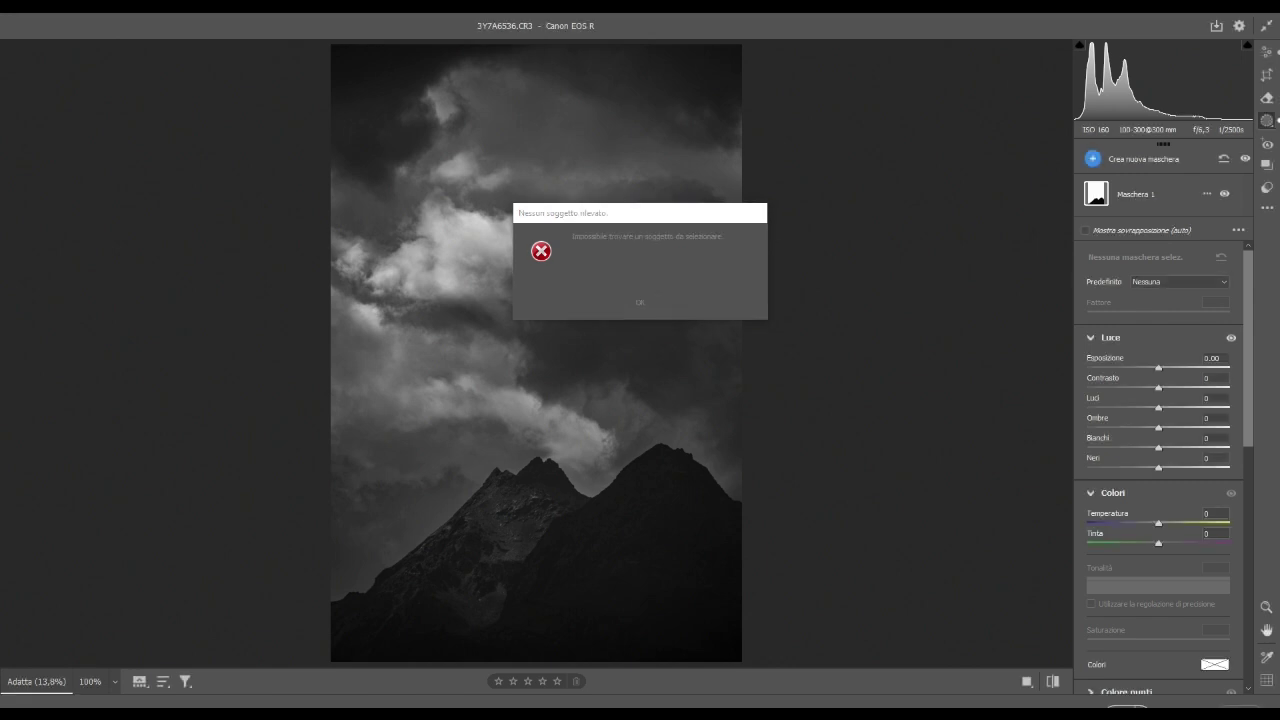
pyautogui.click(1092, 158)
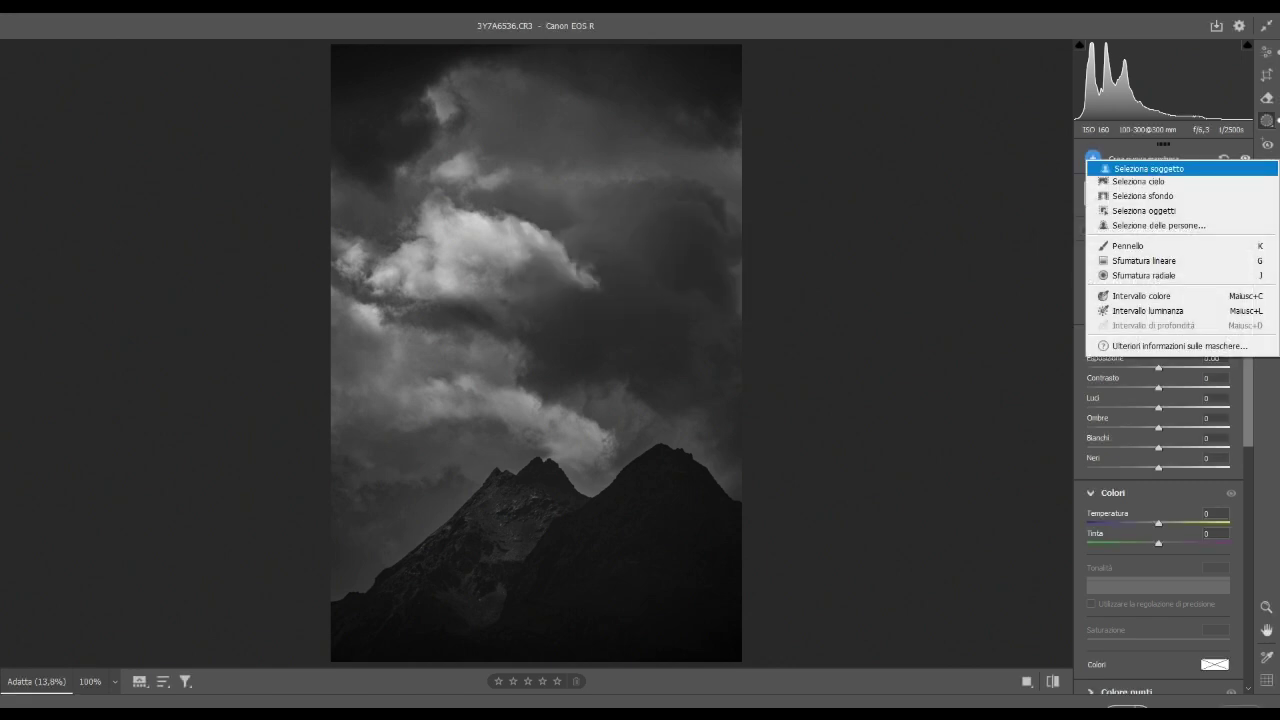
pyautogui.click(1110, 247)
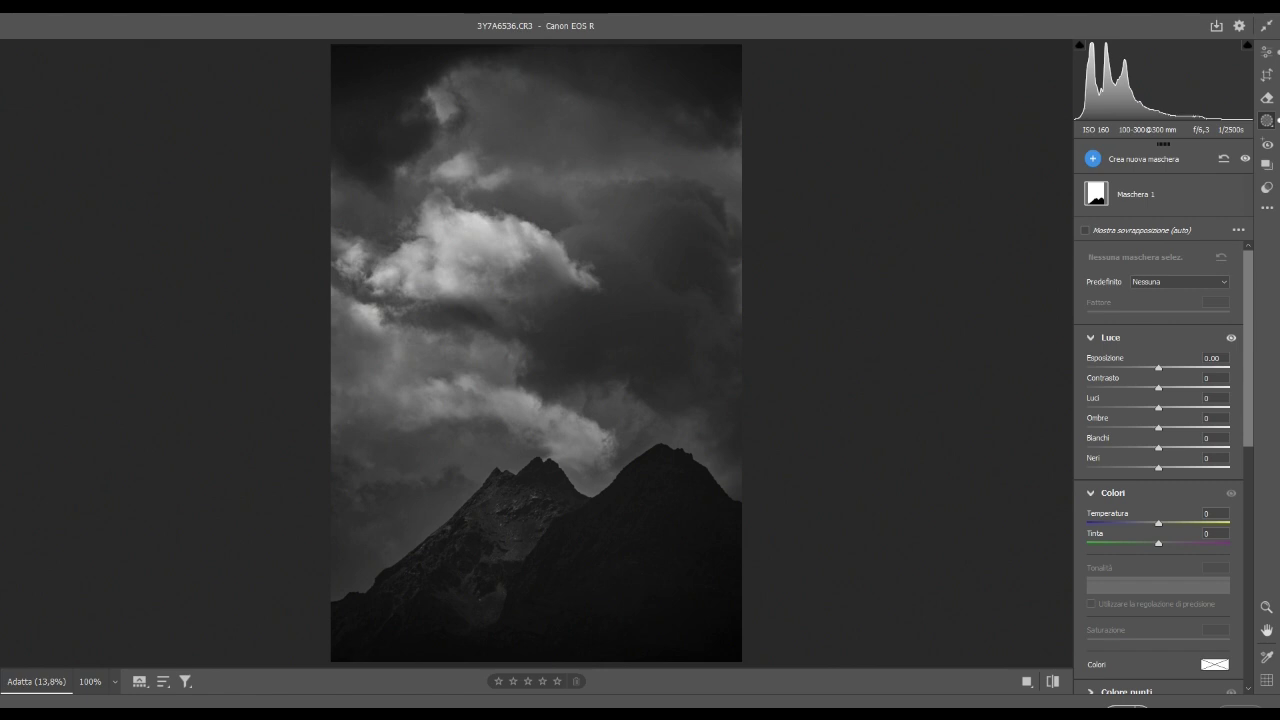
pyautogui.press('[')
pyautogui.press('[')
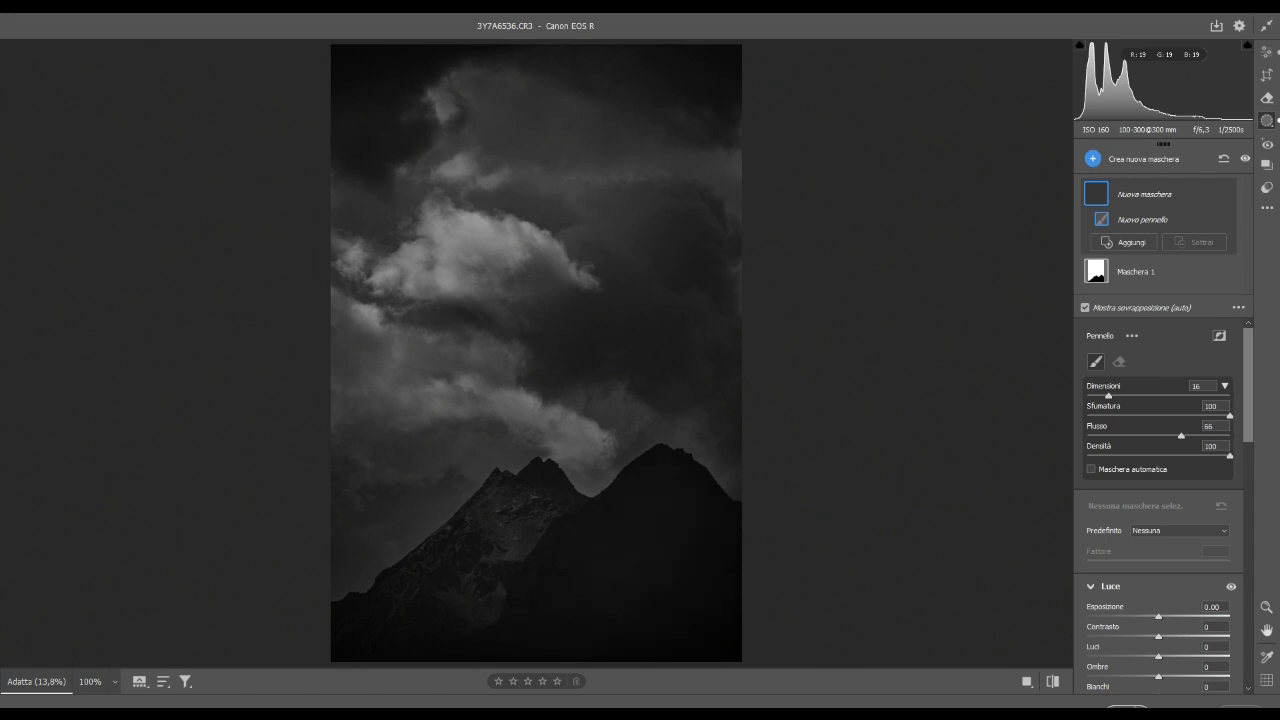
# Paint over the lower mountain and set exposure +0.50, highlights -54, shadows +26.
pyautogui.click(586, 595)
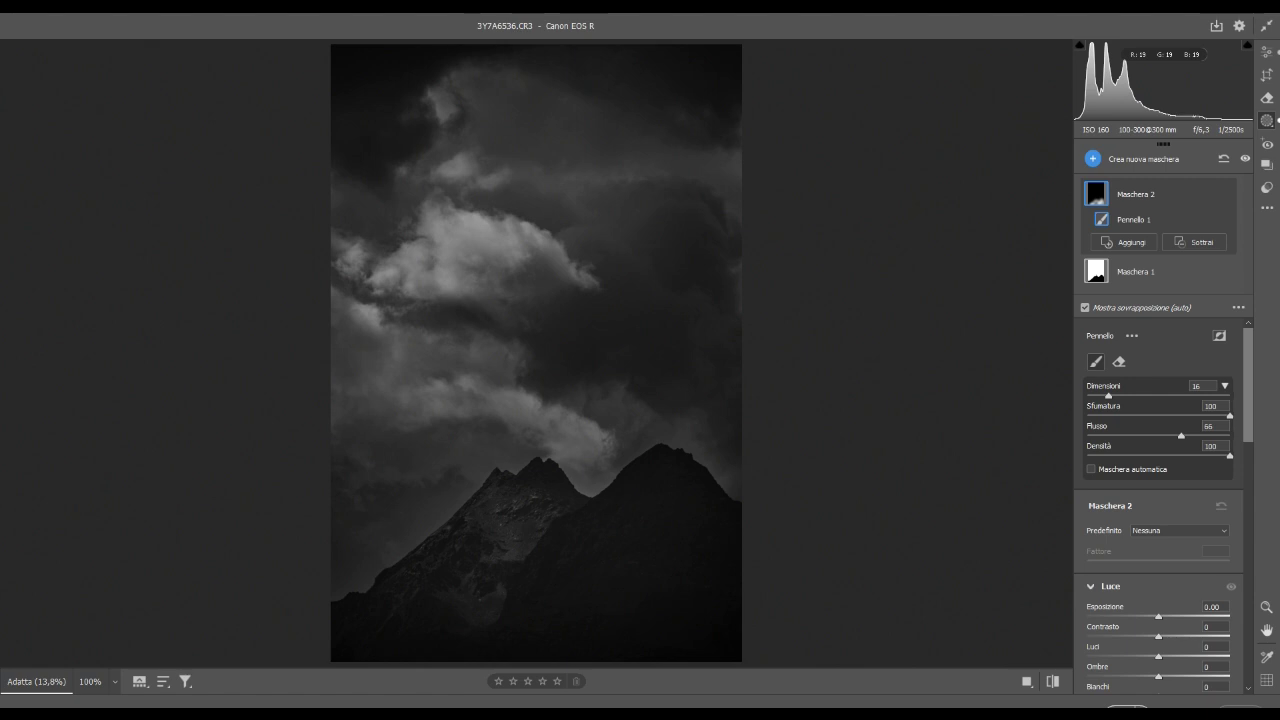
pyautogui.click(586, 595)
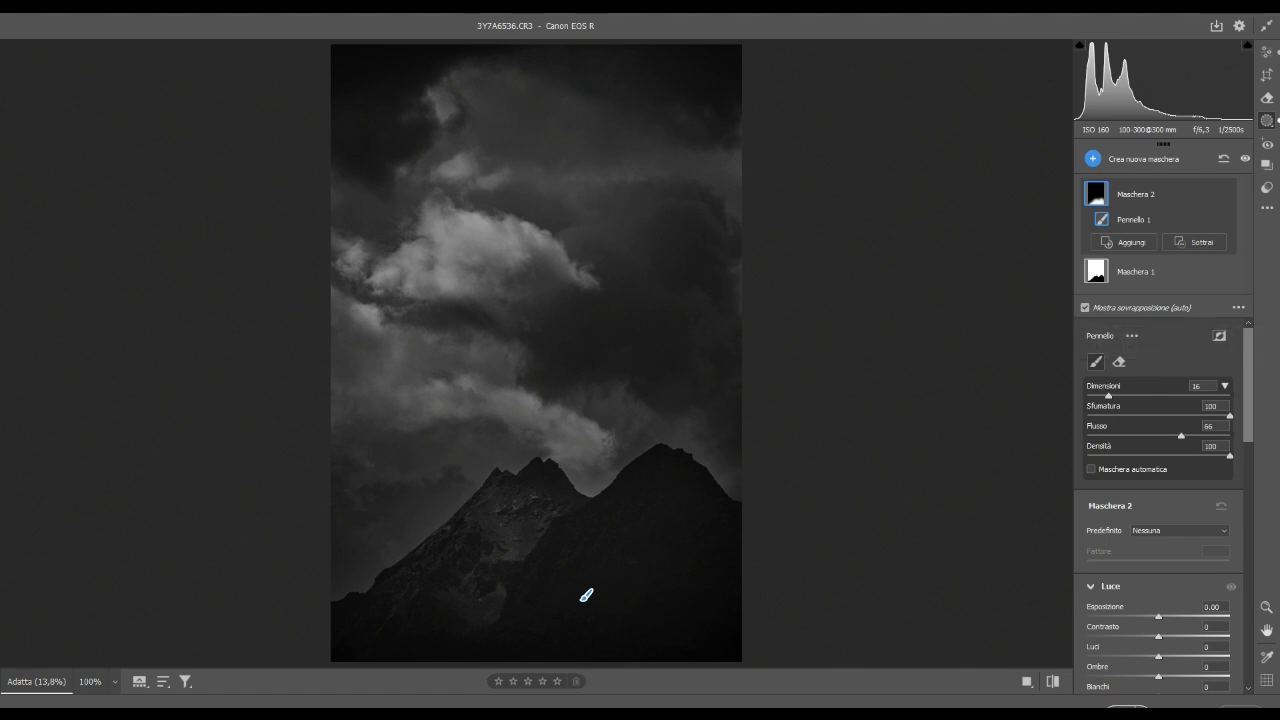
pyautogui.scroll(-3, 1160, 500)
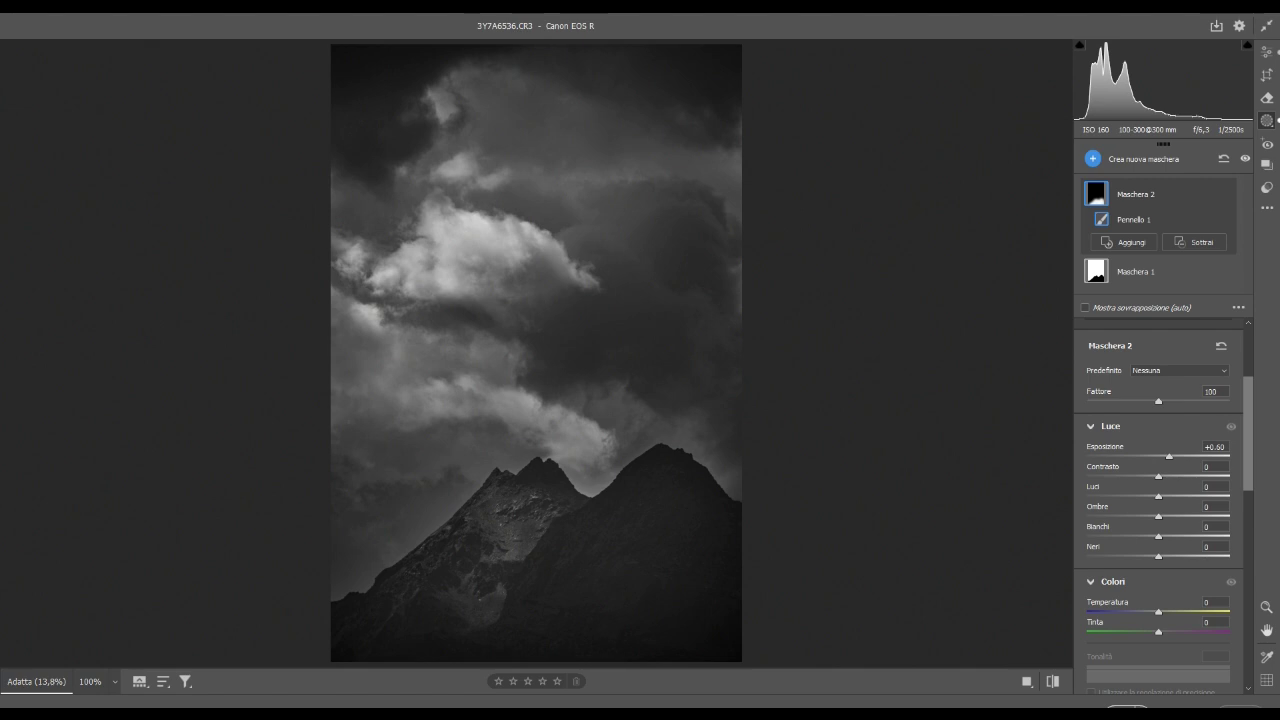
pyautogui.moveTo(1158, 496)
pyautogui.mouseDown()
pyautogui.moveTo(1121, 496)
pyautogui.moveTo(1177, 516)
pyautogui.mouseUp()
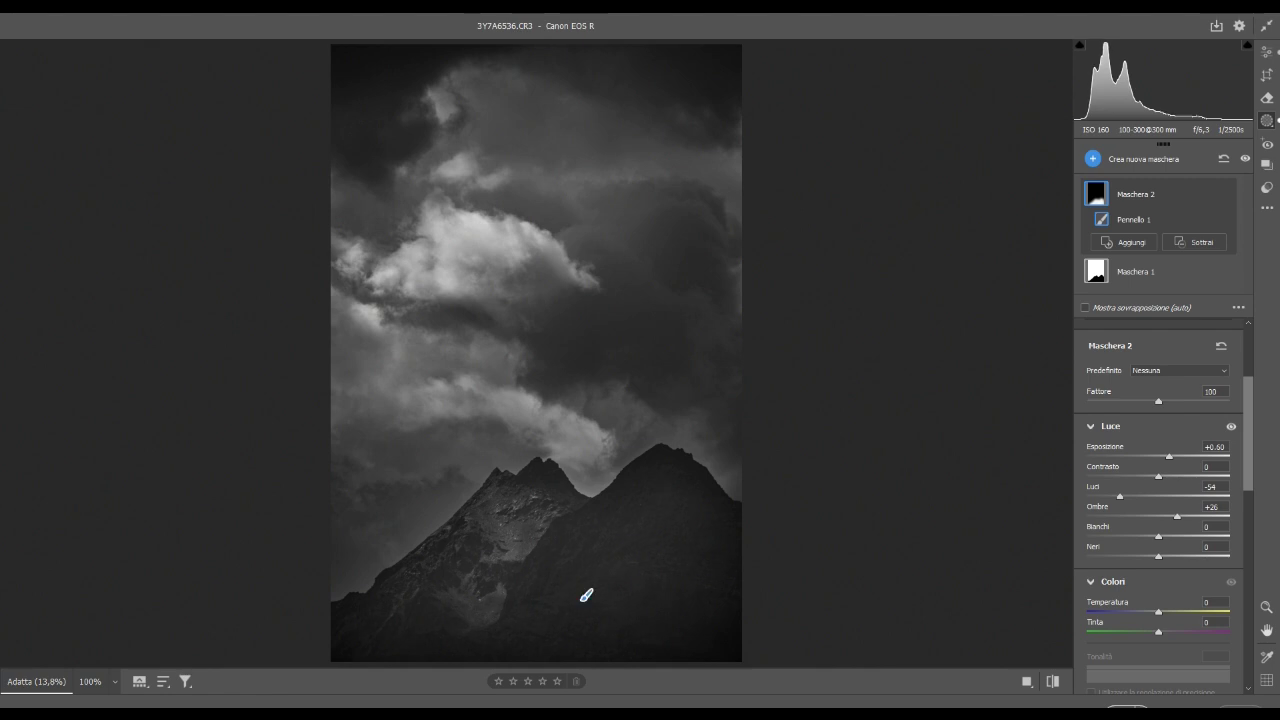
pyautogui.moveTo(1158, 536); pyautogui.dragTo(1154, 556)
# Start another brush mask with a slightly larger brush.
pyautogui.click(1092, 158)
pyautogui.press('Down')
pyautogui.press('Down')
pyautogui.press('Down')
pyautogui.press('Down')
pyautogui.press('Return')
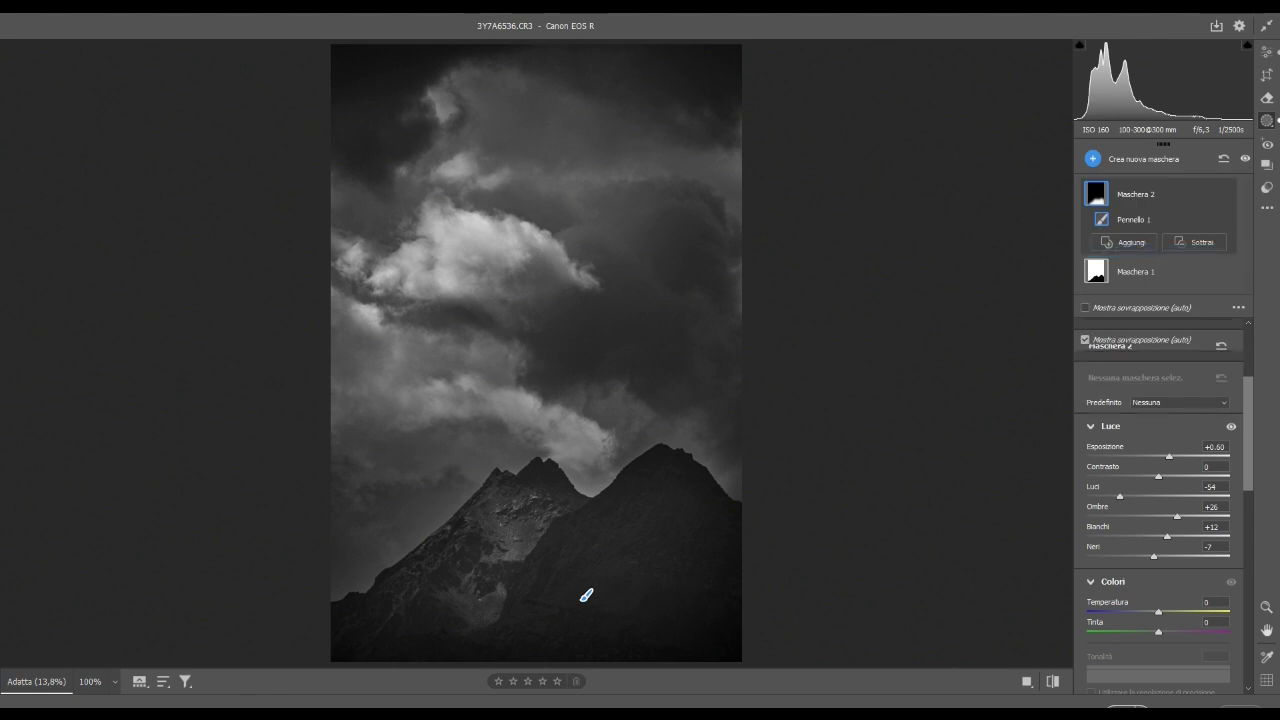
pyautogui.press(']')
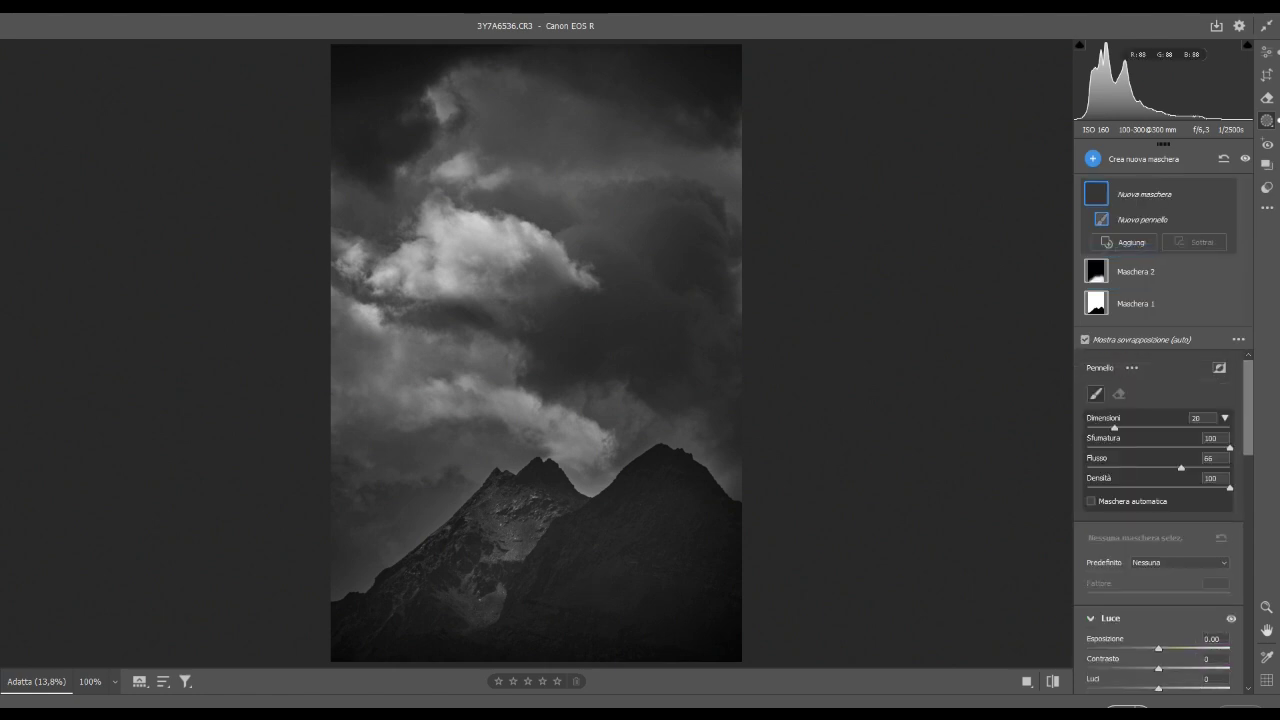
# Brush over the lit peak and set exposure +1.00, highlights -80, shadows -75, whites -29.
pyautogui.press(']')
pyautogui.press('[')
pyautogui.press('[')
pyautogui.press(']')
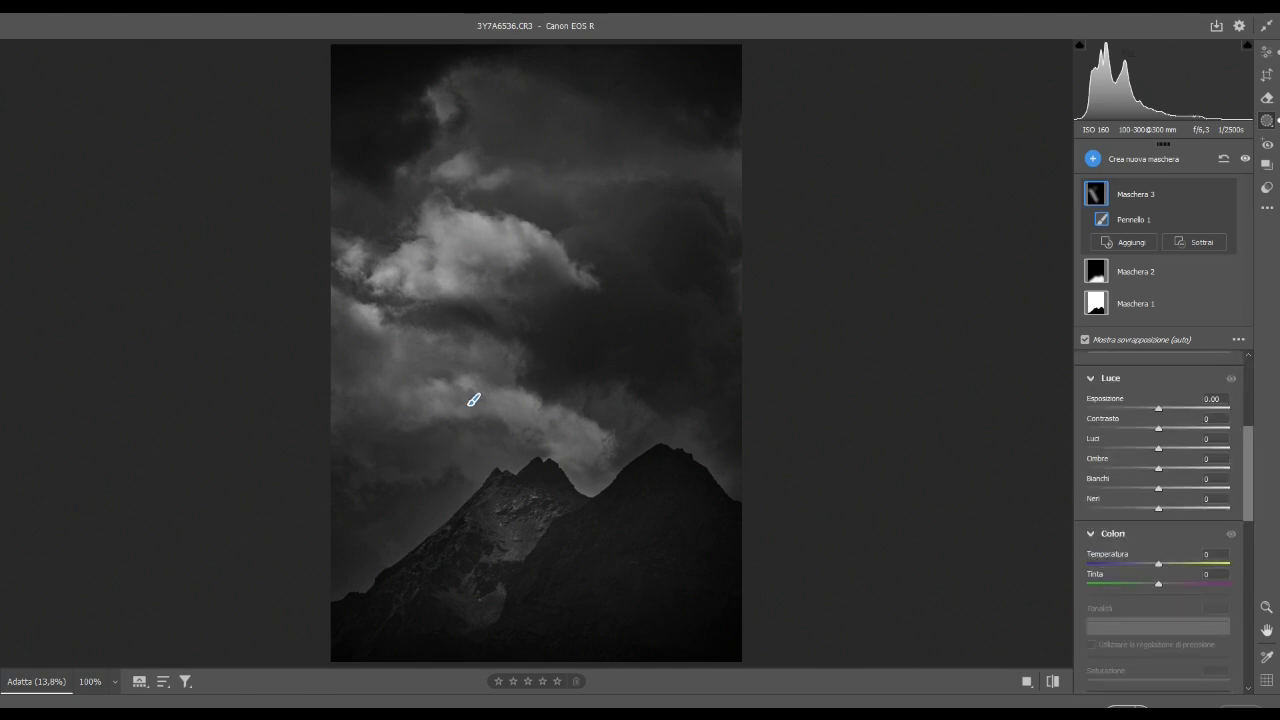
pyautogui.moveTo(1158, 408); pyautogui.dragTo(1190, 408)
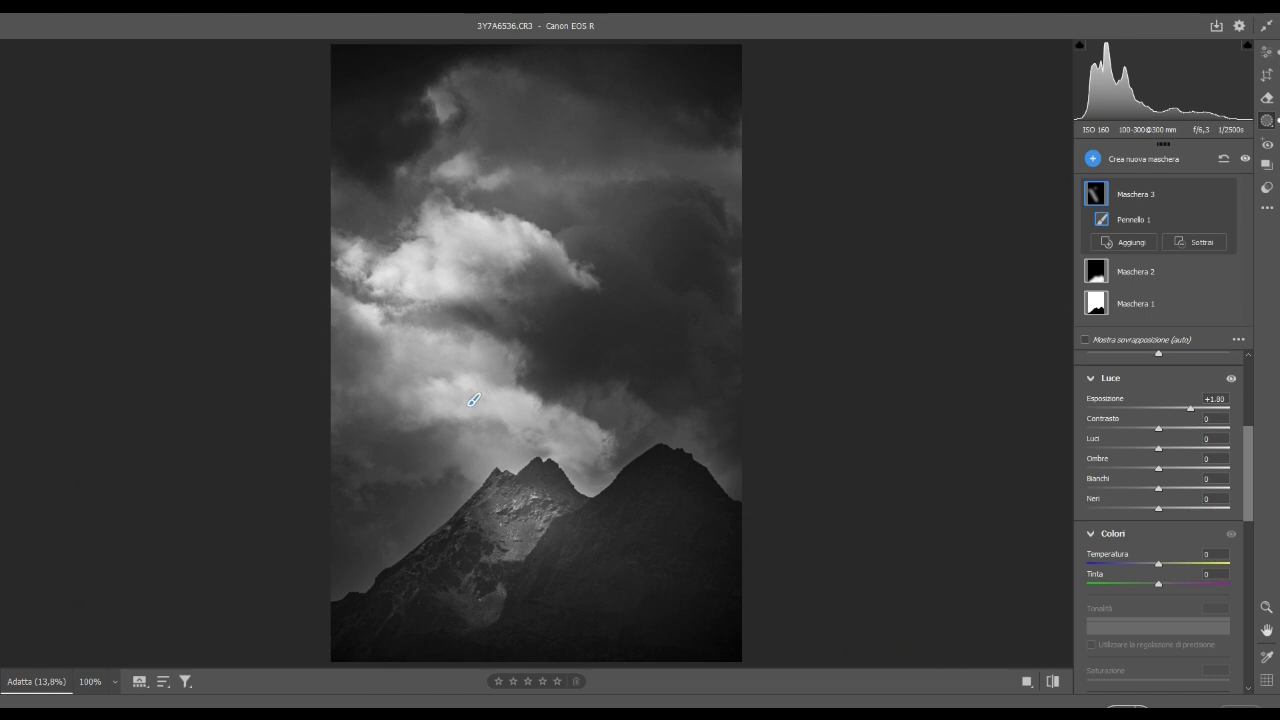
pyautogui.moveTo(1158, 447); pyautogui.dragTo(1099, 447)
pyautogui.moveTo(1158, 468); pyautogui.dragTo(1107, 468)
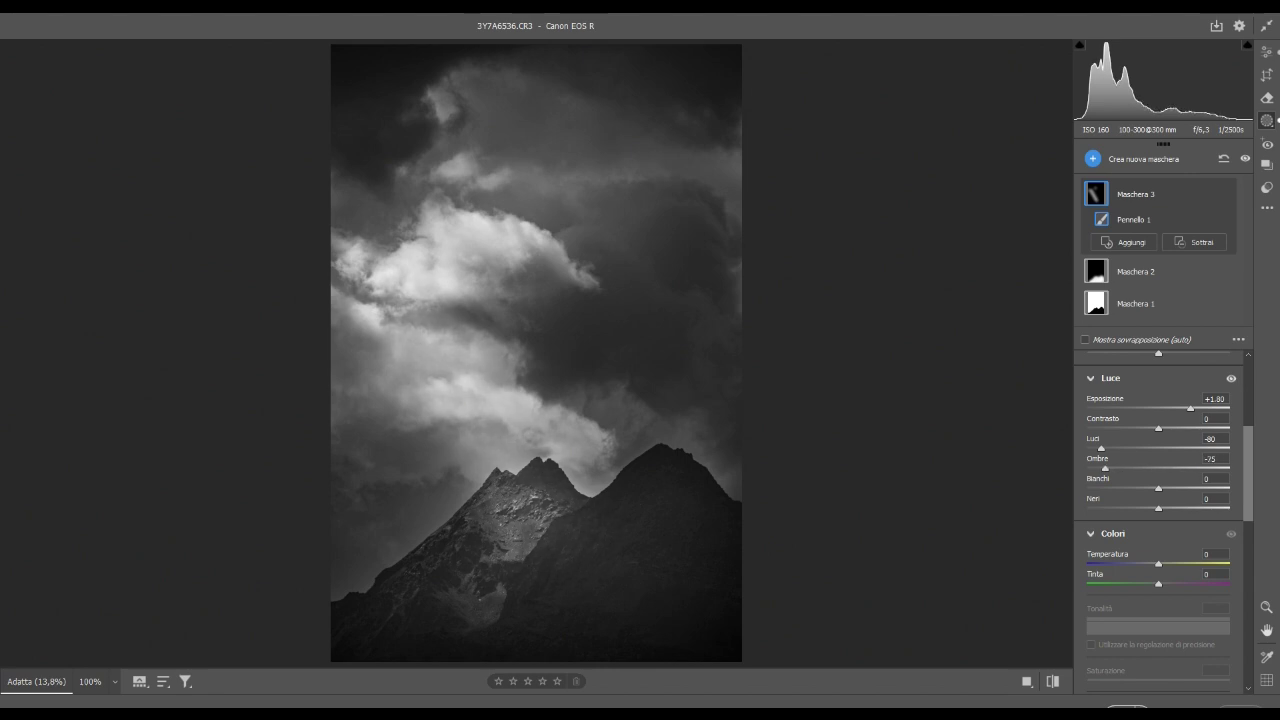
pyautogui.moveTo(1158, 488)
pyautogui.mouseDown()
pyautogui.moveTo(1123, 488)
pyautogui.moveTo(1142, 508)
pyautogui.moveTo(1114, 508)
pyautogui.mouseUp()
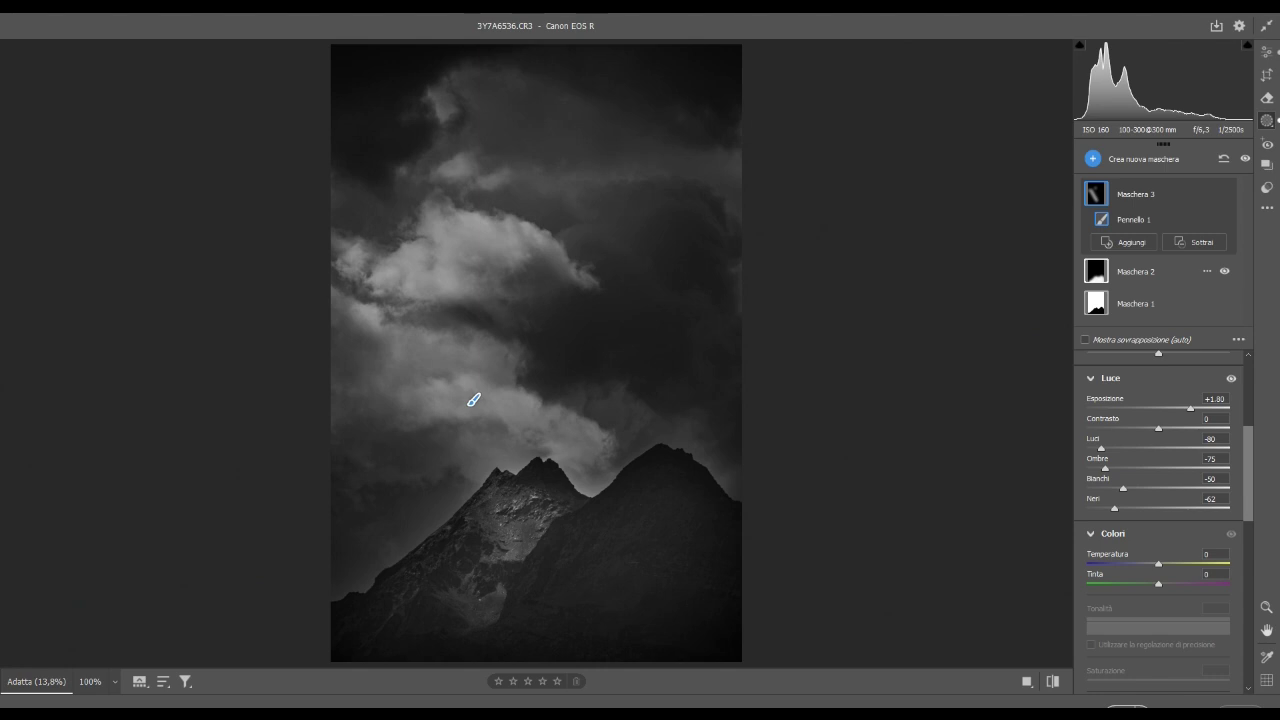
# Darken the sky mask's exposure to -0.80, then reselect the peak mask.
pyautogui.click(474, 399)
pyautogui.click(536, 249)
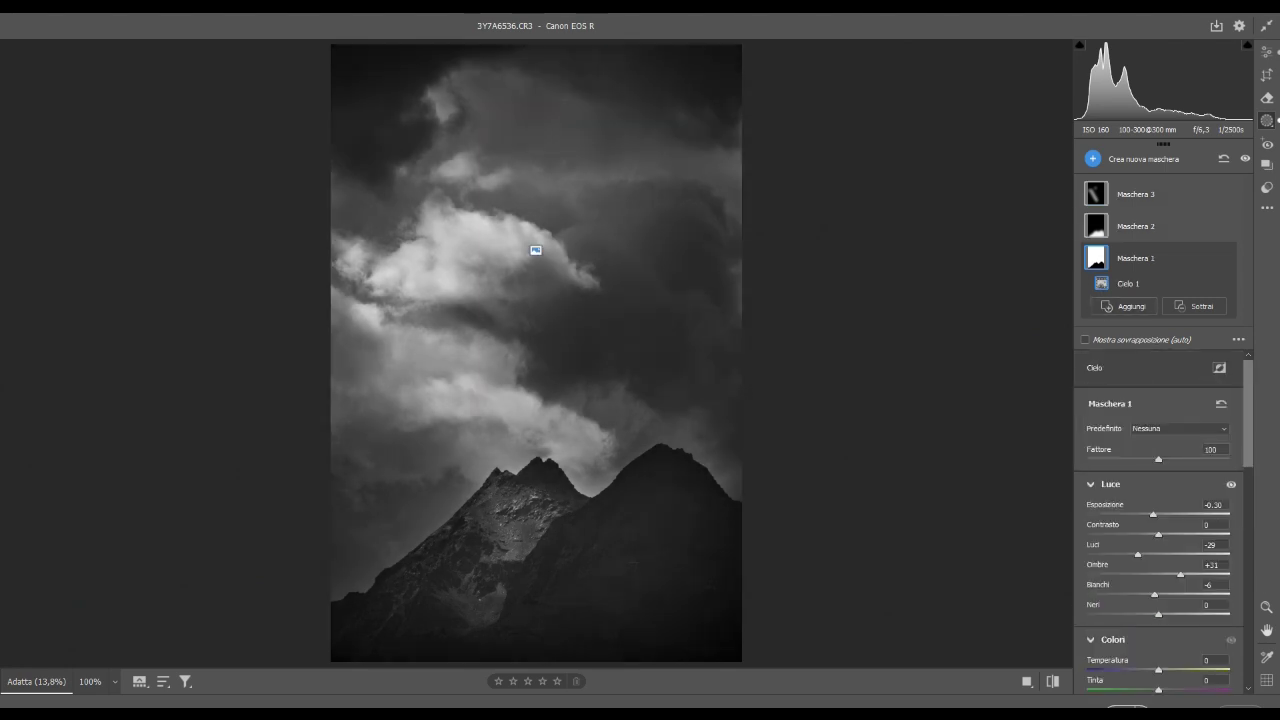
pyautogui.hotkey('shift', 'Down')
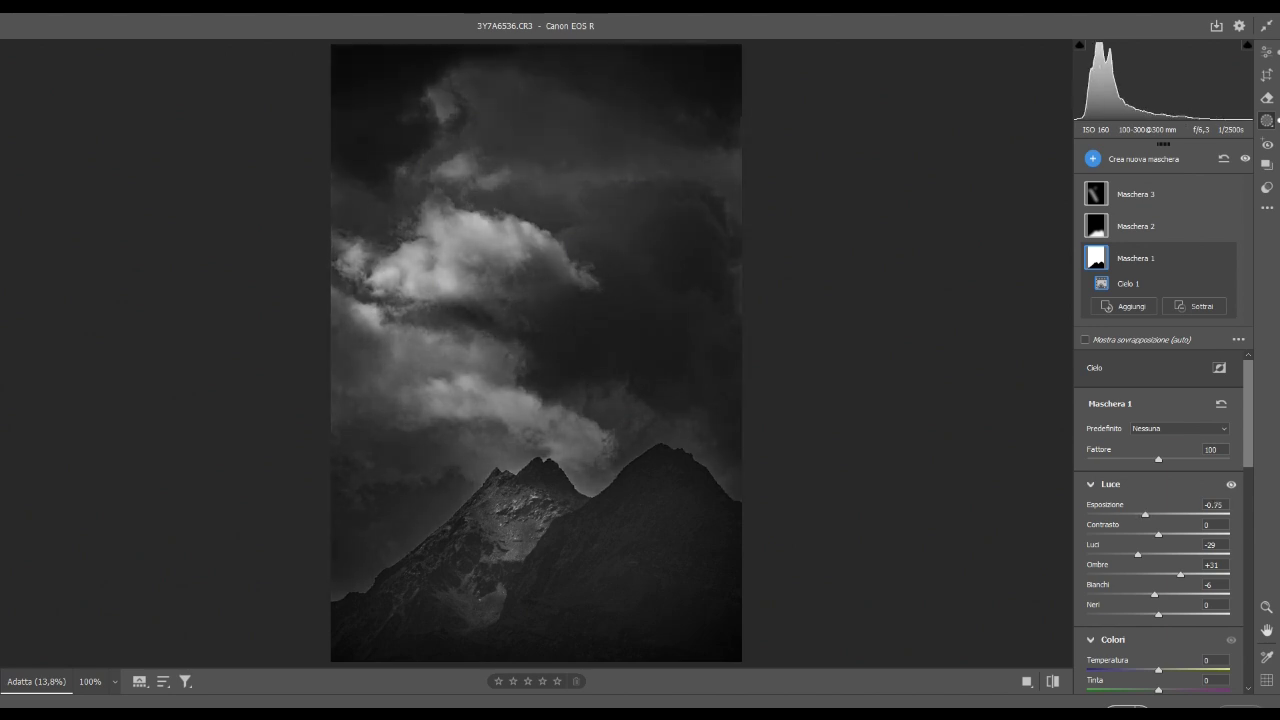
pyautogui.click(1096, 193)
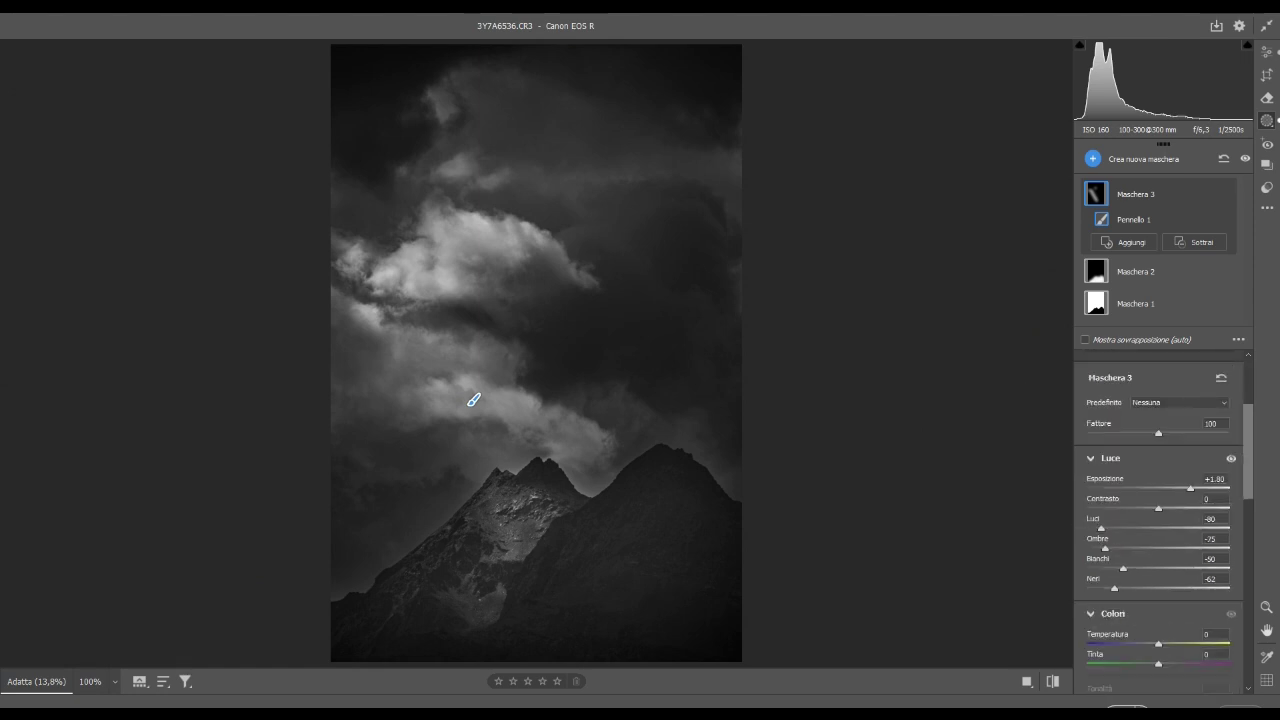
# Set the peak mask's highlights to +45 and shadows to -5.
pyautogui.moveTo(1101, 528); pyautogui.dragTo(1202, 528)
pyautogui.moveTo(1202, 528); pyautogui.dragTo(1091, 528)
pyautogui.moveTo(1197, 529); pyautogui.dragTo(1190, 528)
pyautogui.moveTo(1105, 548); pyautogui.dragTo(1155, 548)
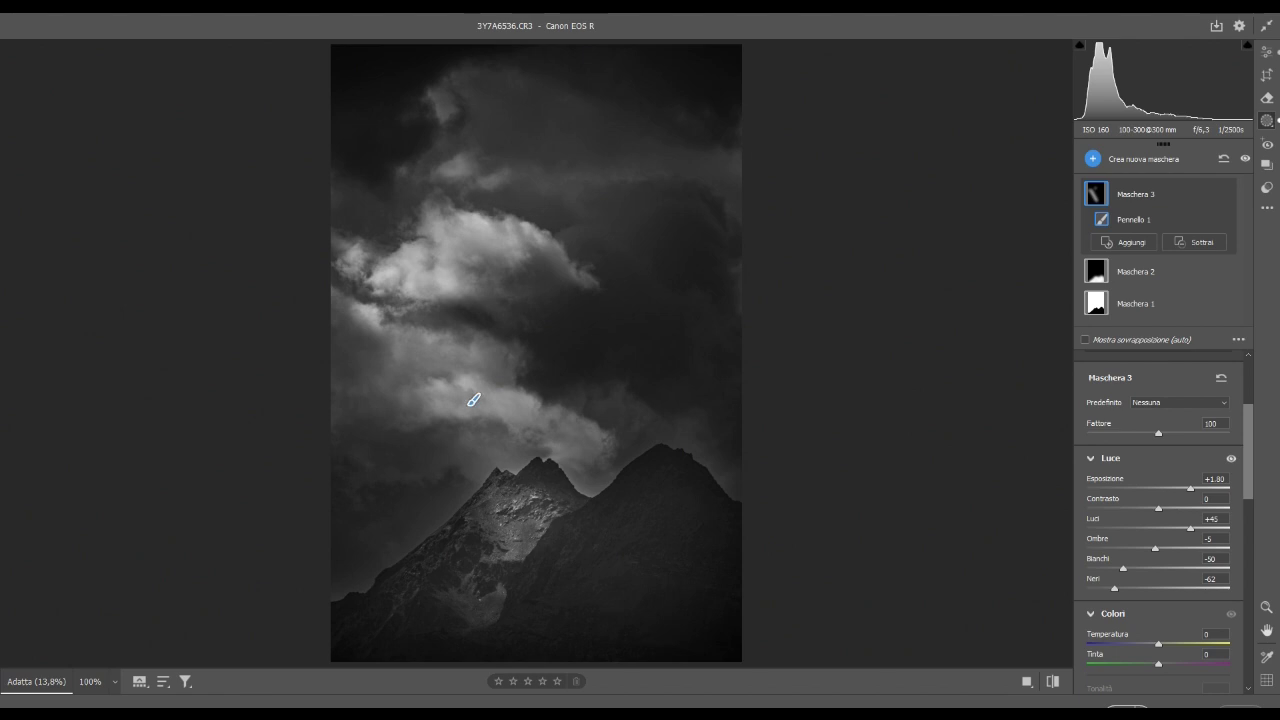
# Give the peak mask texture +19, clarity +17 and dehaze -12.
pyautogui.scroll(-1, 1160, 520)
pyautogui.scroll(-2, 1160, 520)
pyautogui.scroll(-1, 1160, 520)
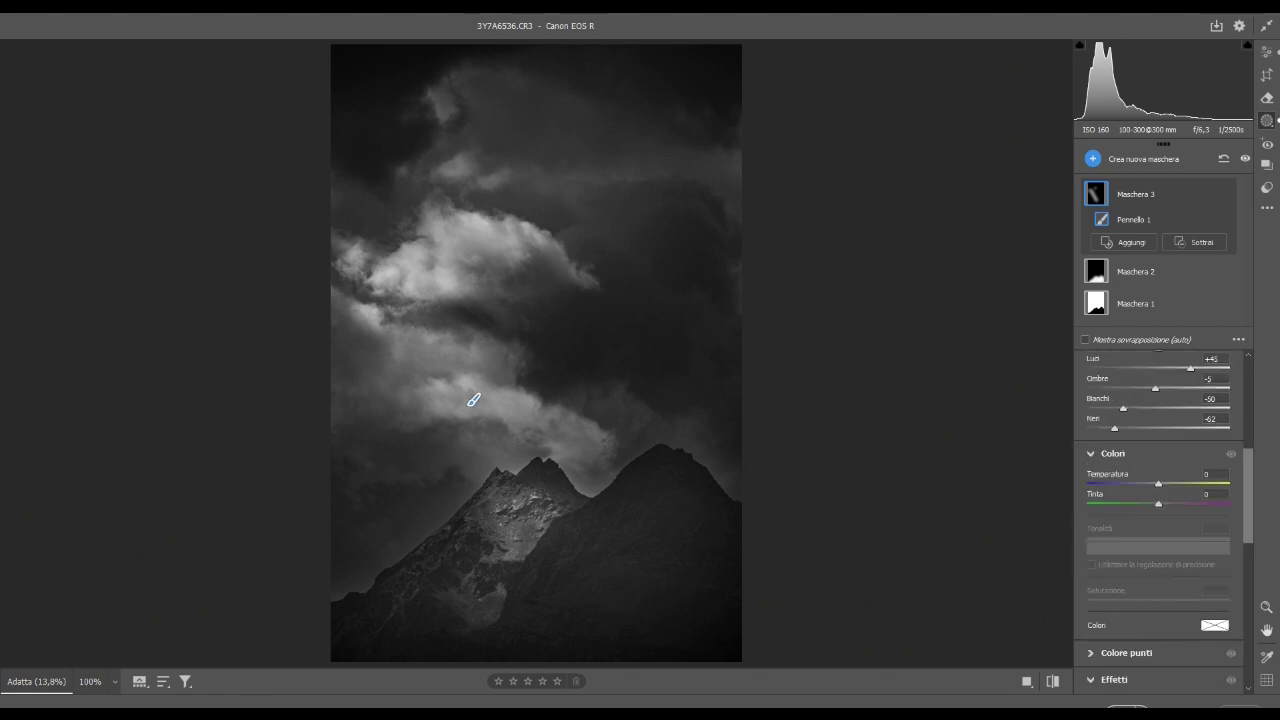
pyautogui.scroll(-2, 1160, 520)
pyautogui.scroll(-1, 1160, 520)
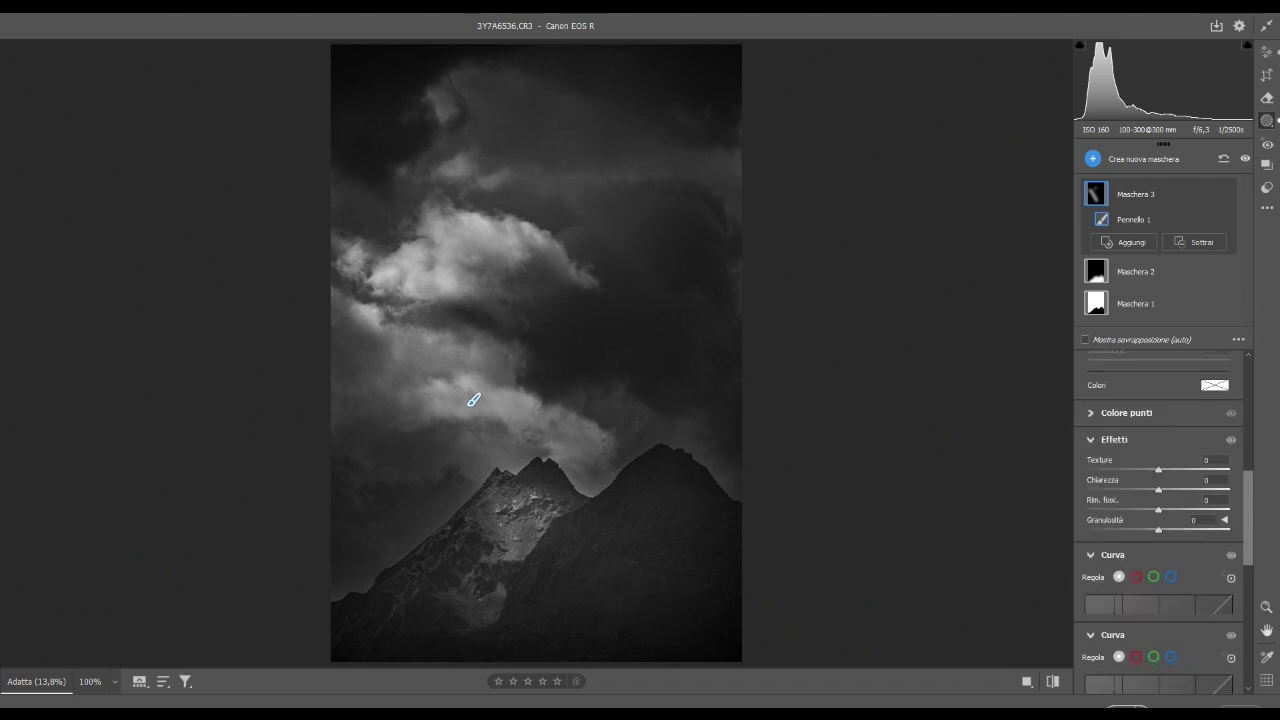
pyautogui.scroll(-1, 1160, 520)
pyautogui.moveTo(1158, 469)
pyautogui.mouseDown()
pyautogui.moveTo(1172, 469)
pyautogui.moveTo(1171, 509)
pyautogui.moveTo(1153, 509)
pyautogui.mouseUp()
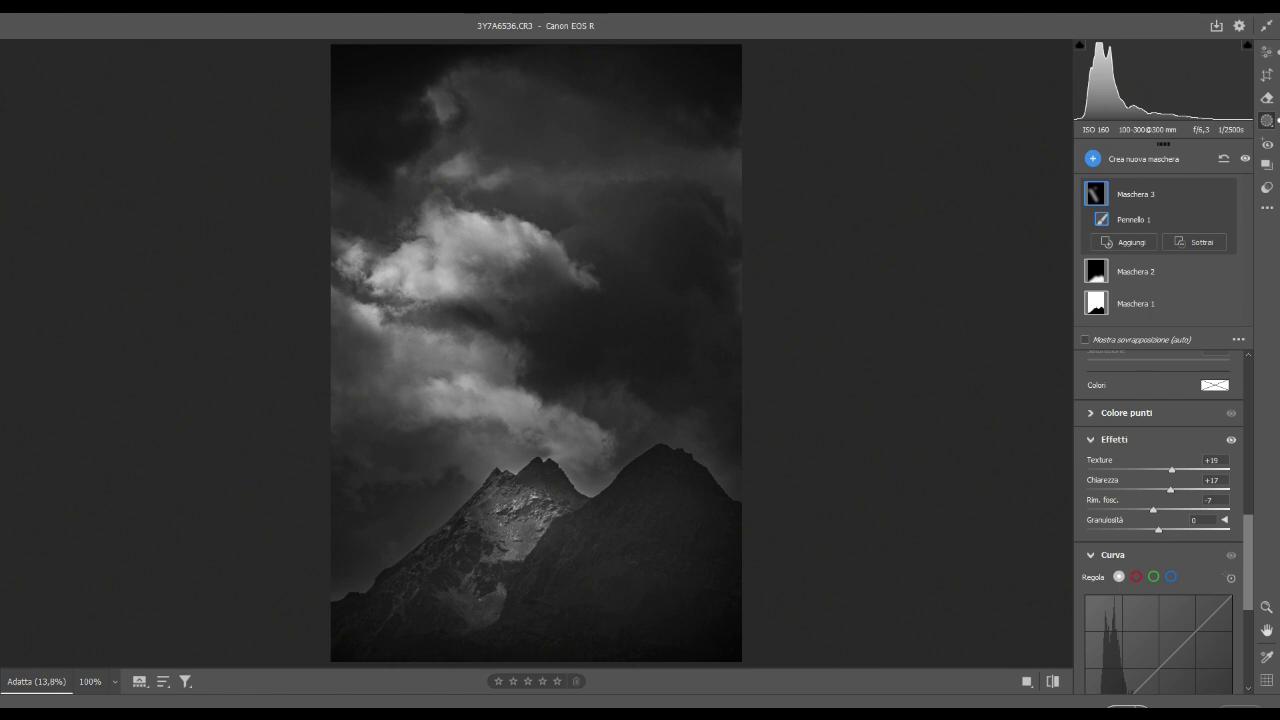
pyautogui.moveTo(1153, 509); pyautogui.dragTo(1140, 509)
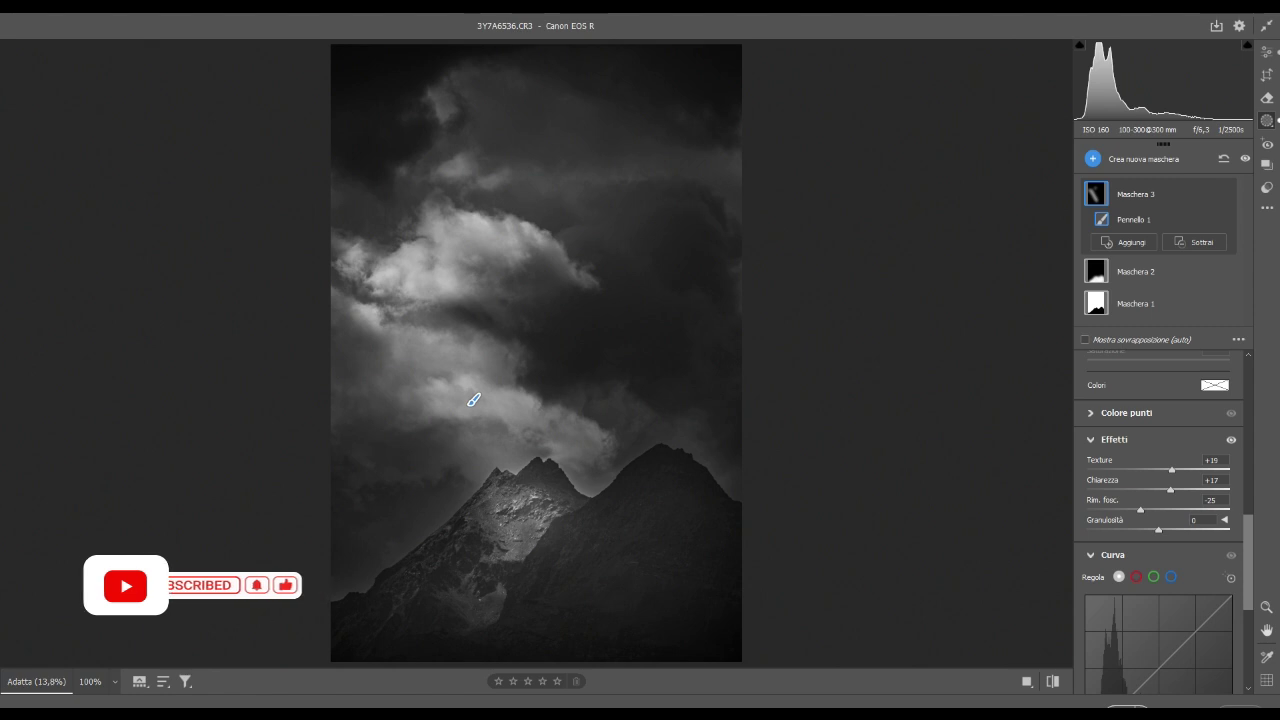
pyautogui.moveTo(1140, 509); pyautogui.dragTo(1150, 509)
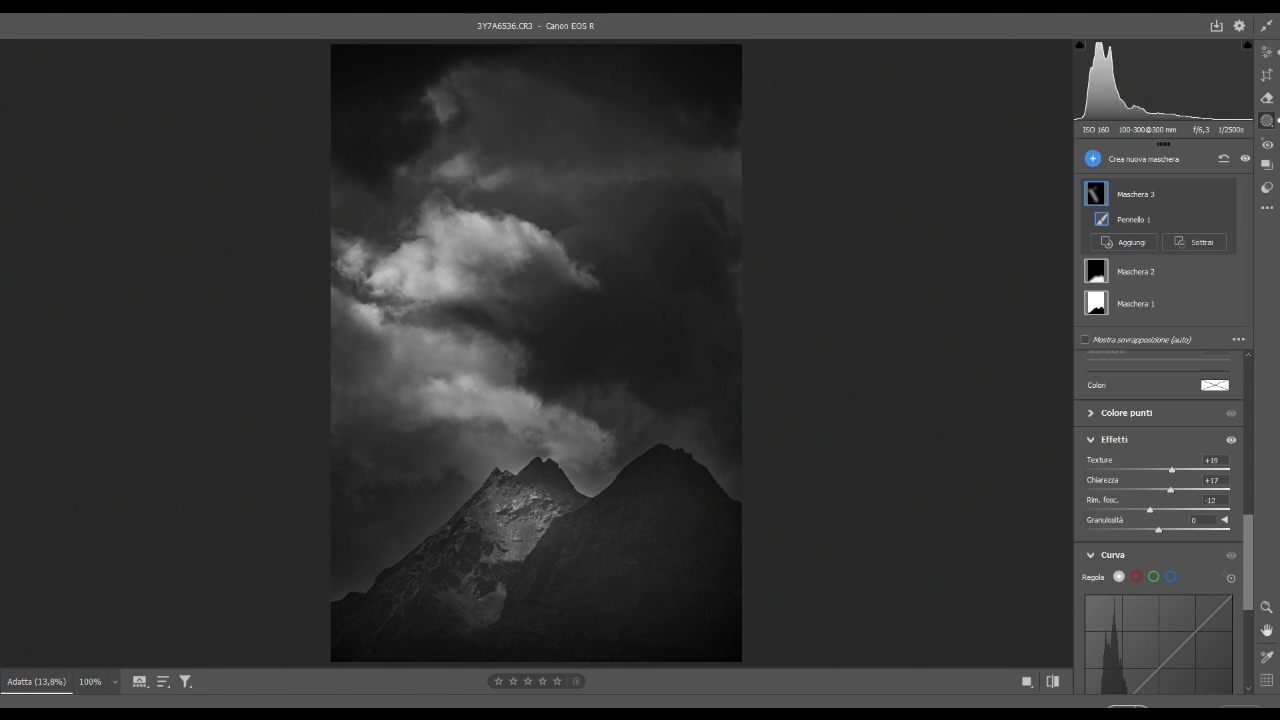
# Shape Mask 3's point curve into an S, lifting input 191 to output 203.
pyautogui.scroll(-2, 1160, 500)
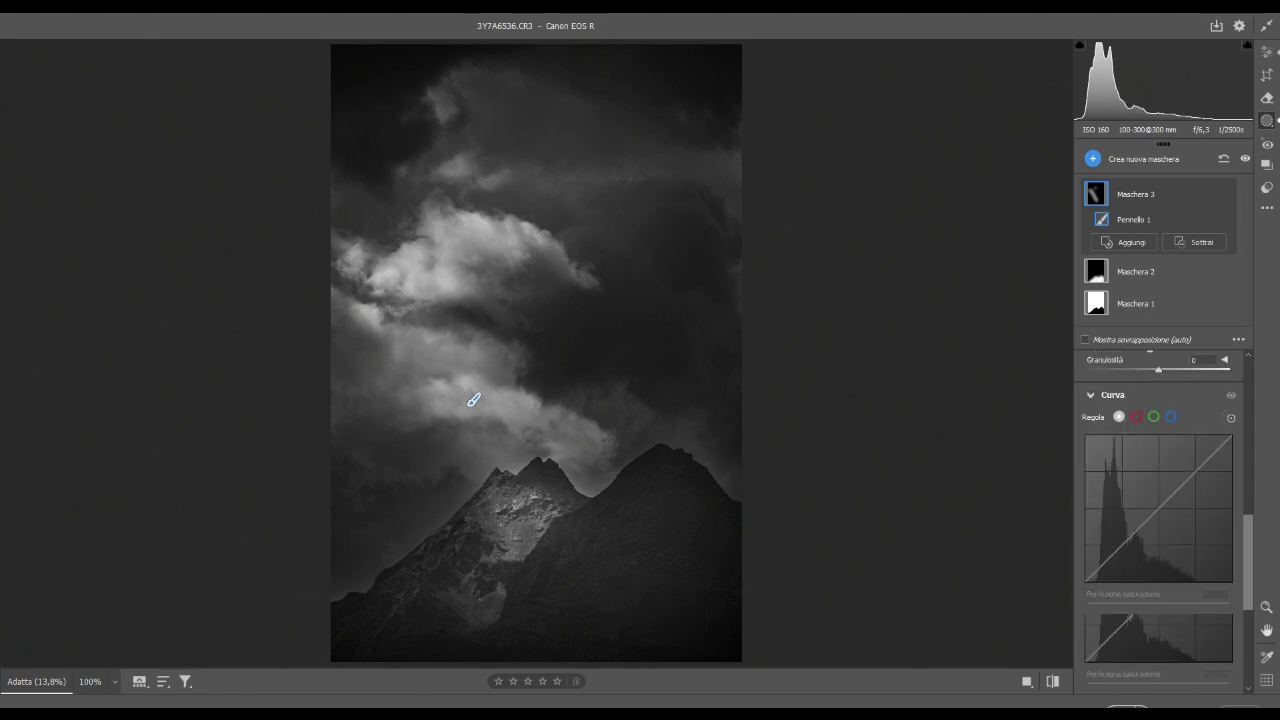
pyautogui.click(1157, 509)
pyautogui.moveTo(1128, 539)
pyautogui.mouseDown()
pyautogui.moveTo(1128, 551)
pyautogui.moveTo(1116, 543)
pyautogui.moveTo(1124, 553)
pyautogui.mouseUp()
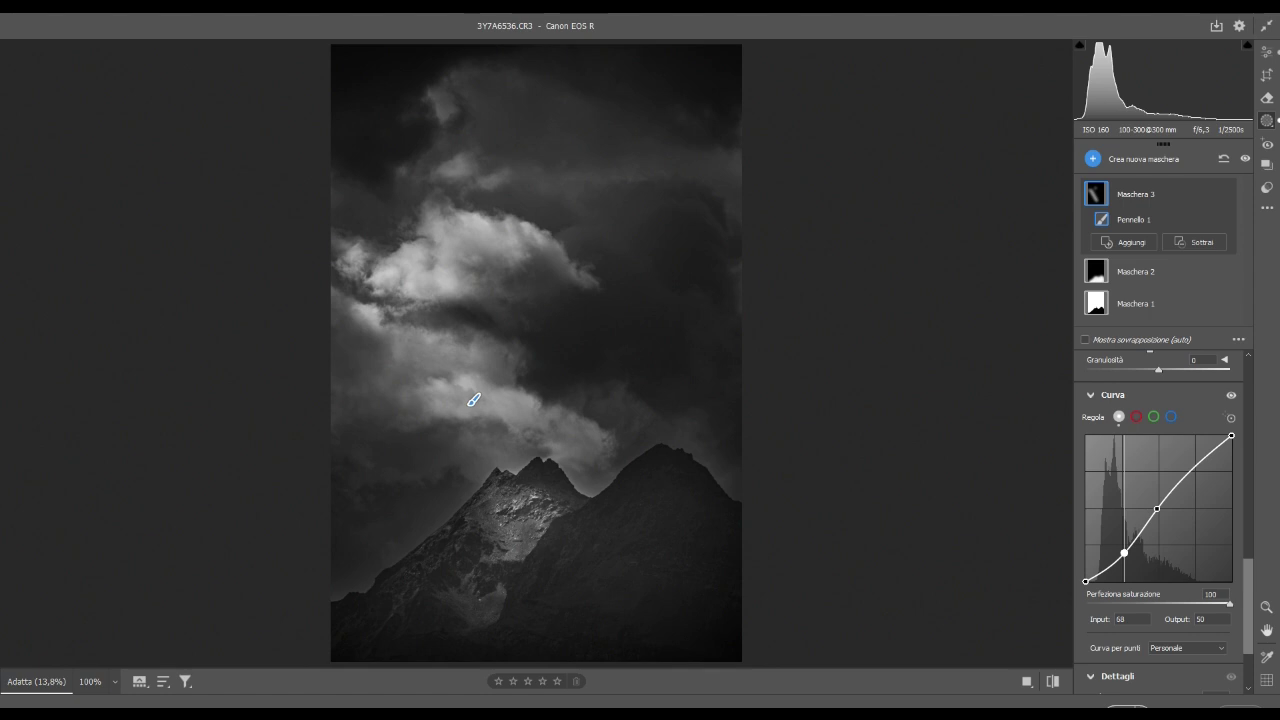
pyautogui.moveTo(1187, 478); pyautogui.dragTo(1187, 456)
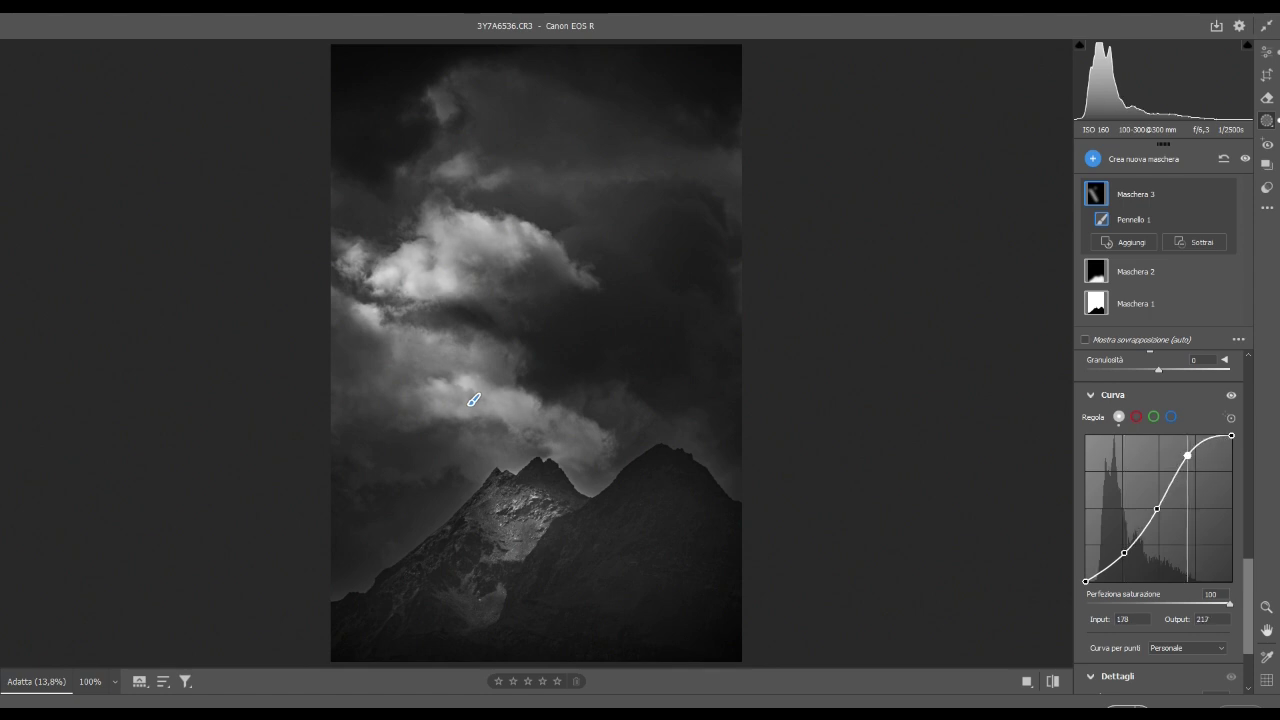
pyautogui.moveTo(1187, 456)
pyautogui.mouseDown()
pyautogui.moveTo(1169, 440)
pyautogui.moveTo(1208, 461)
pyautogui.moveTo(1195, 466)
pyautogui.mouseUp()
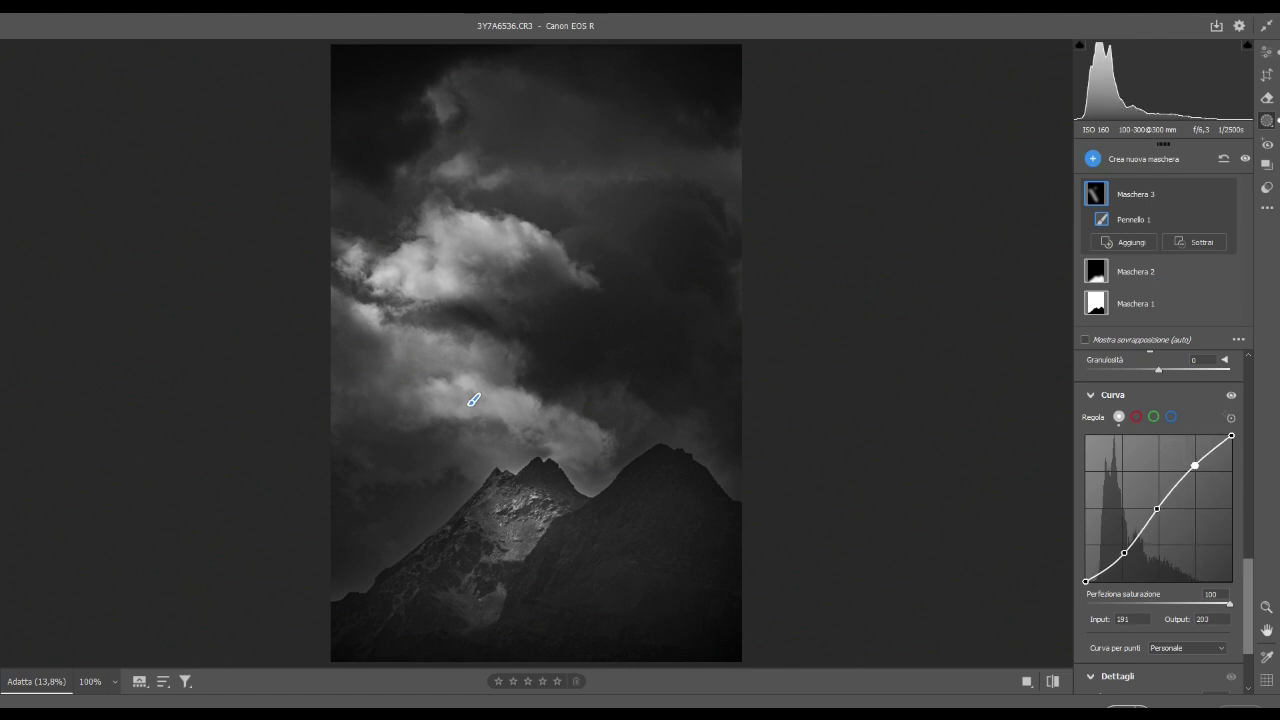
pyautogui.moveTo(1150, 303)
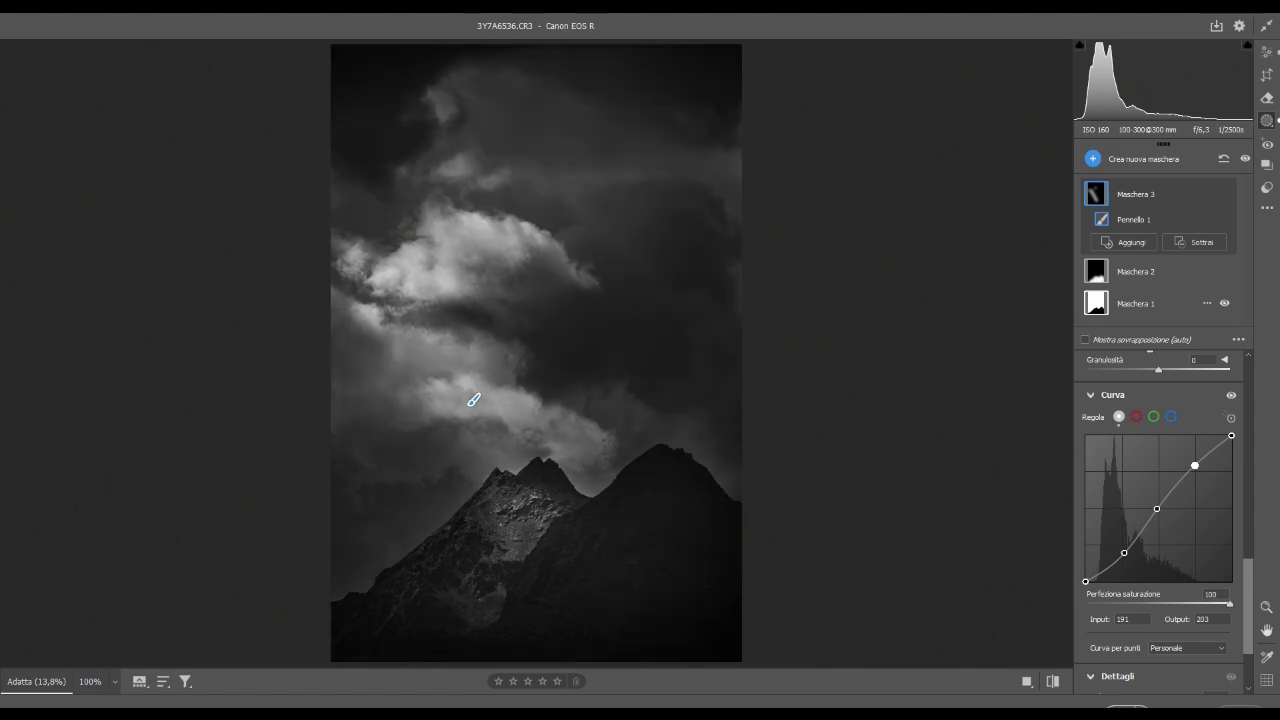
pyautogui.click(1140, 303)
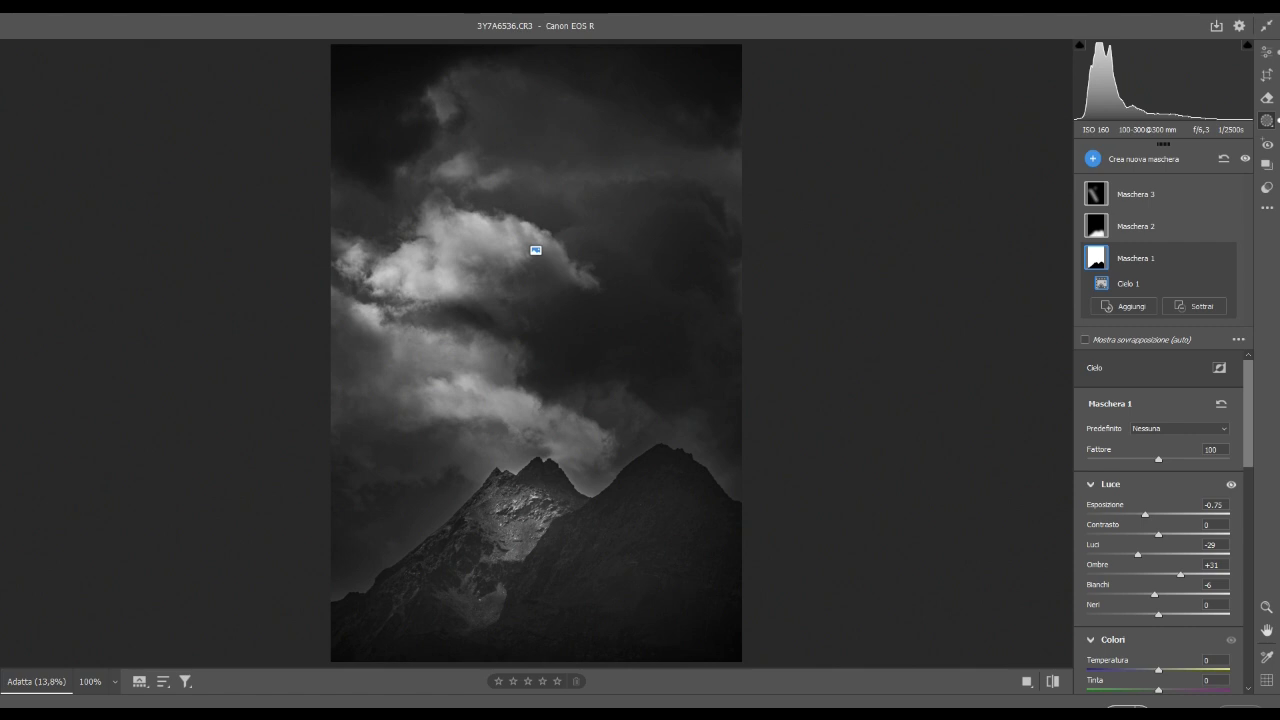
# Set the sky mask's exposure to -0.80.
pyautogui.scroll(-2, 1158, 500)
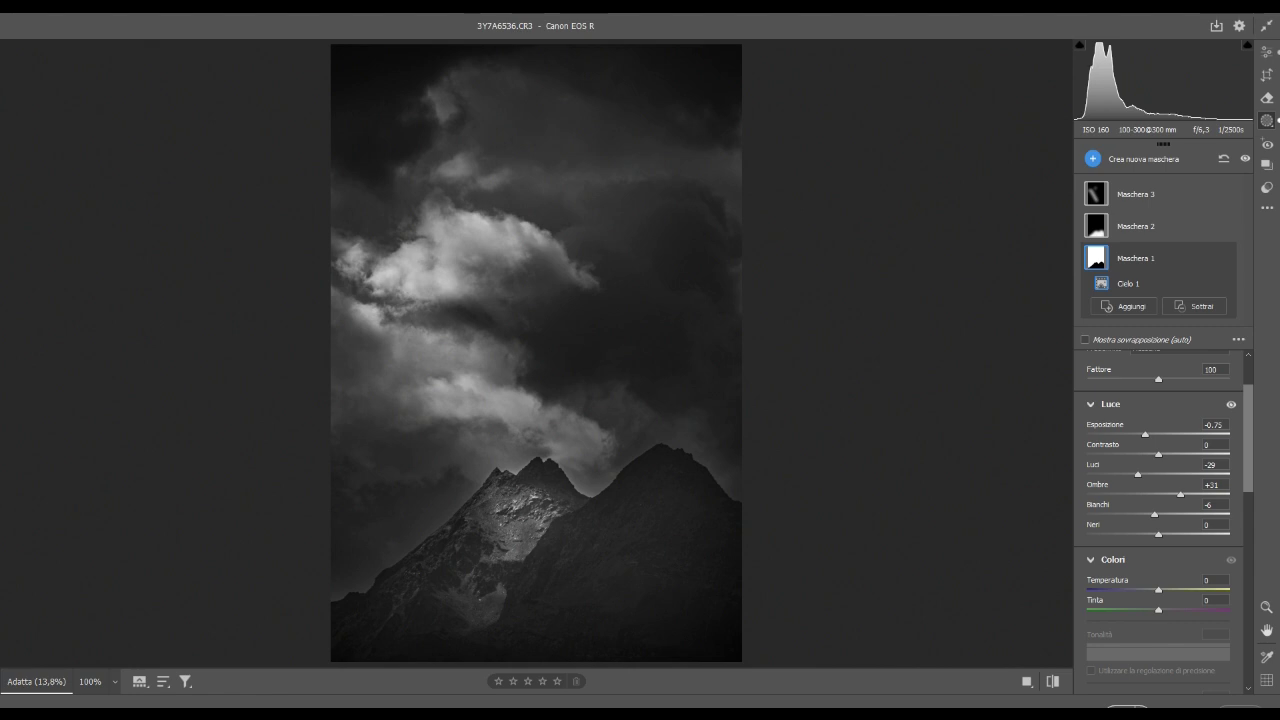
pyautogui.press('Up')
pyautogui.press('Up')
pyautogui.press('Up')
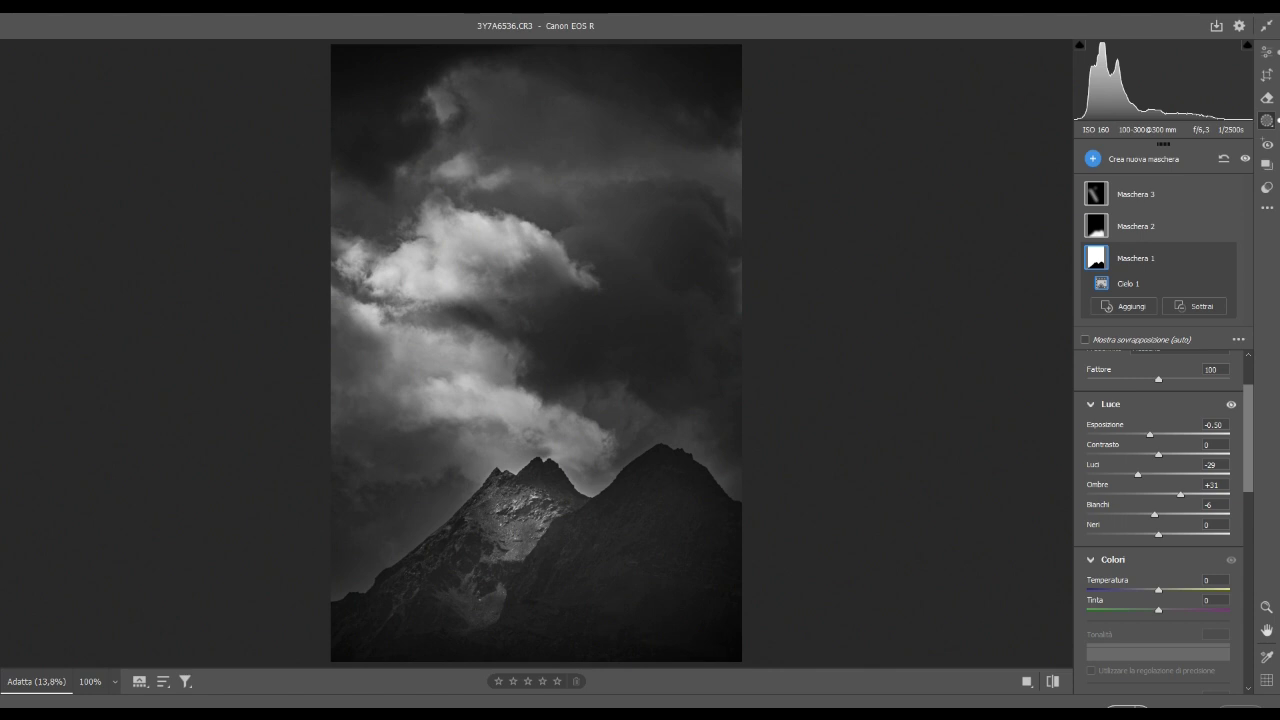
pyautogui.press('Down')
pyautogui.press('Down')
pyautogui.press('Down')
pyautogui.press('Down')
pyautogui.press('Down')
pyautogui.press('Down')
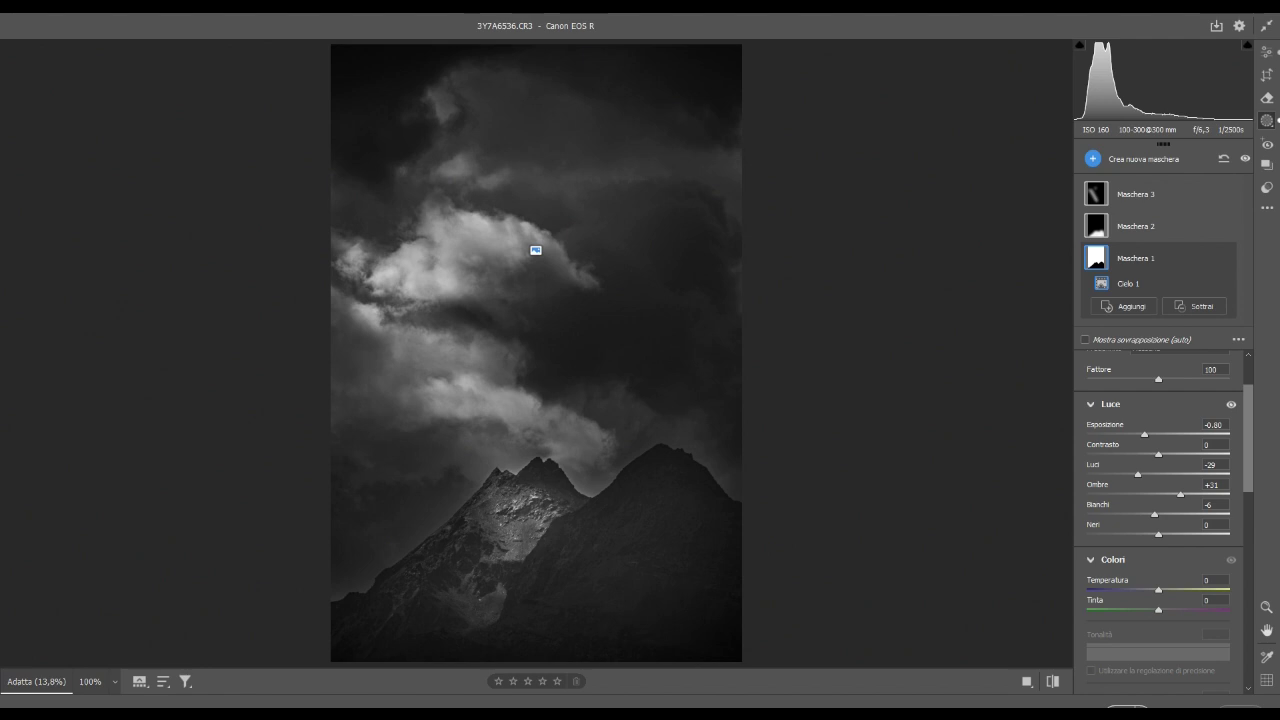
# Raise the sky mask's Whites to +9 and select Mask 2.
pyautogui.press('Down')
pyautogui.press('Down')
pyautogui.press('Down')
pyautogui.press('Down')
pyautogui.press('Down')
pyautogui.press('Down')
pyautogui.press('Down')
pyautogui.press('Down')
pyautogui.press('Down')
pyautogui.moveTo(1133, 514); pyautogui.dragTo(1165, 514)
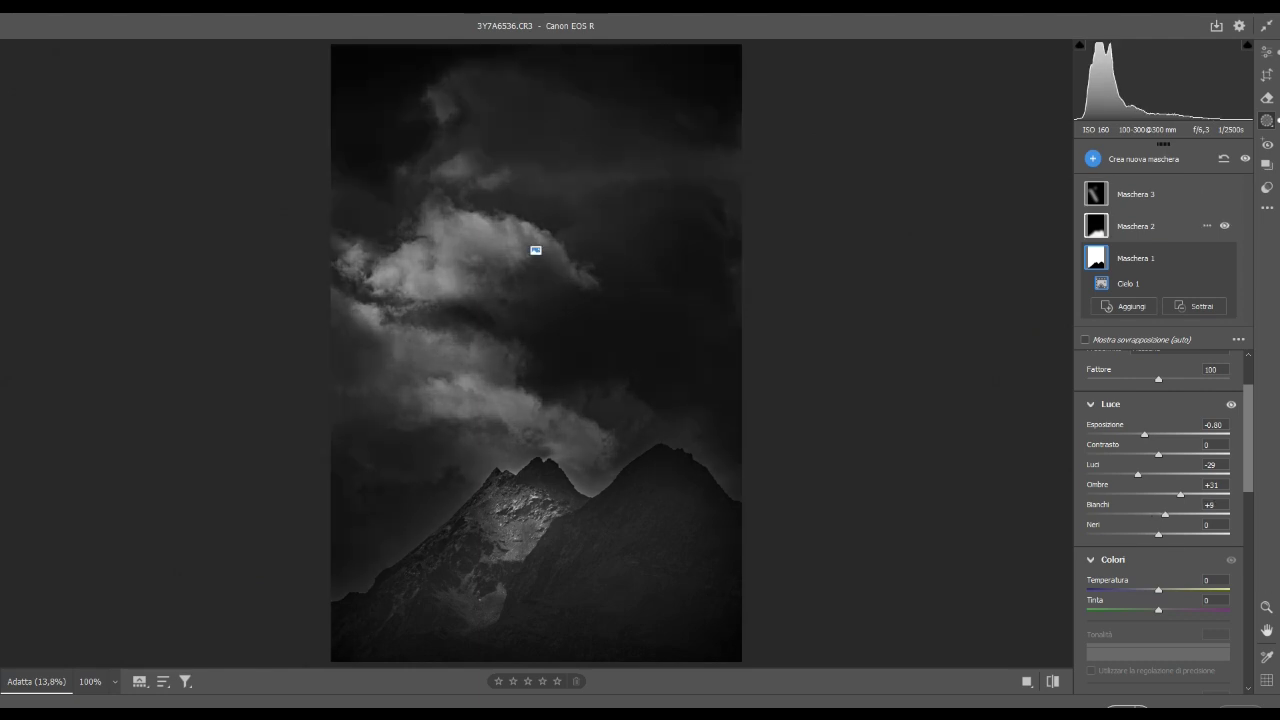
pyautogui.click(1140, 226)
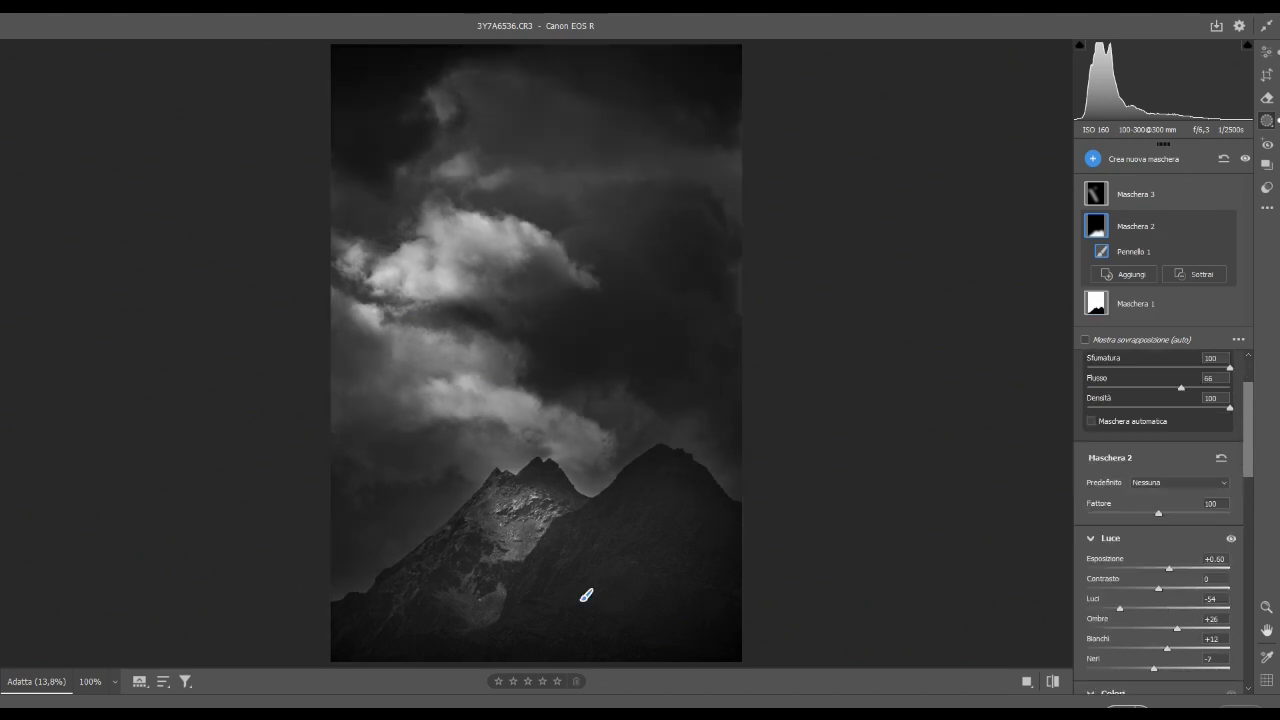
# Raise Mask 2's Highlights and slightly deepen its Blacks, then leave masking for global edits.
pyautogui.moveTo(1120, 608); pyautogui.dragTo(1176, 608)
pyautogui.moveTo(1154, 668); pyautogui.dragTo(1151, 668)
pyautogui.hotkey('ctrl', 'z')
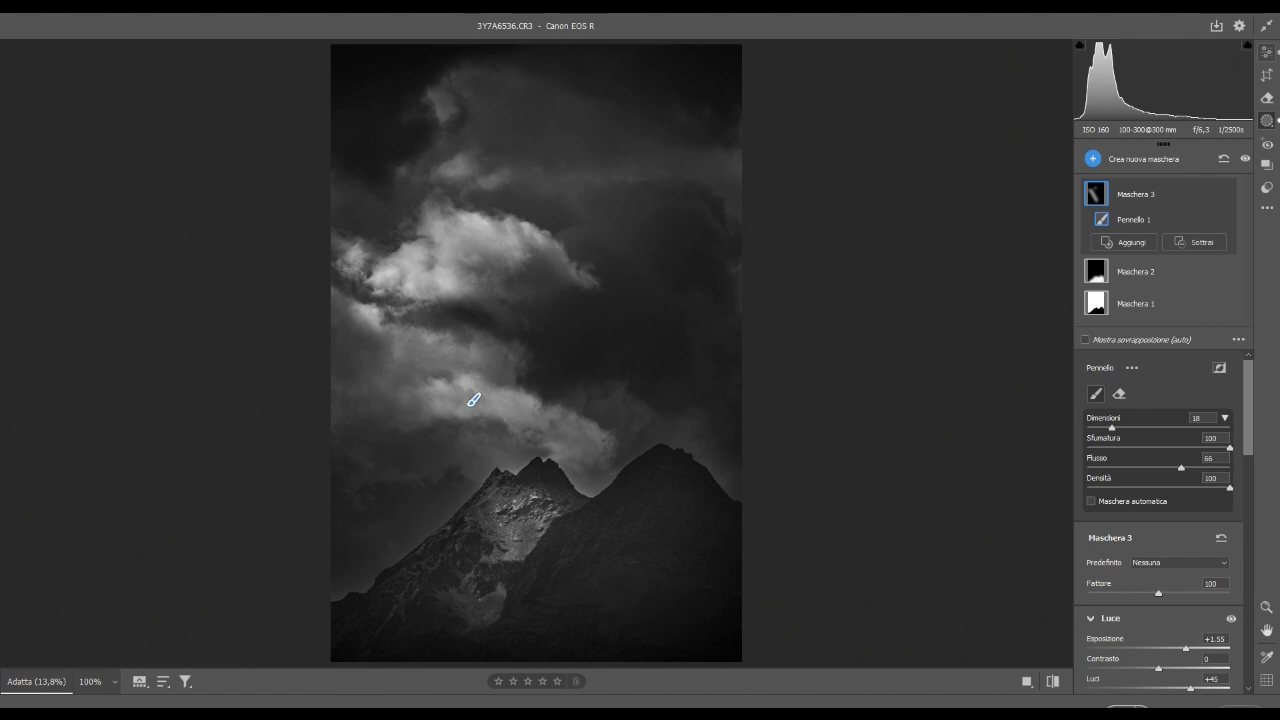
pyautogui.press('e')
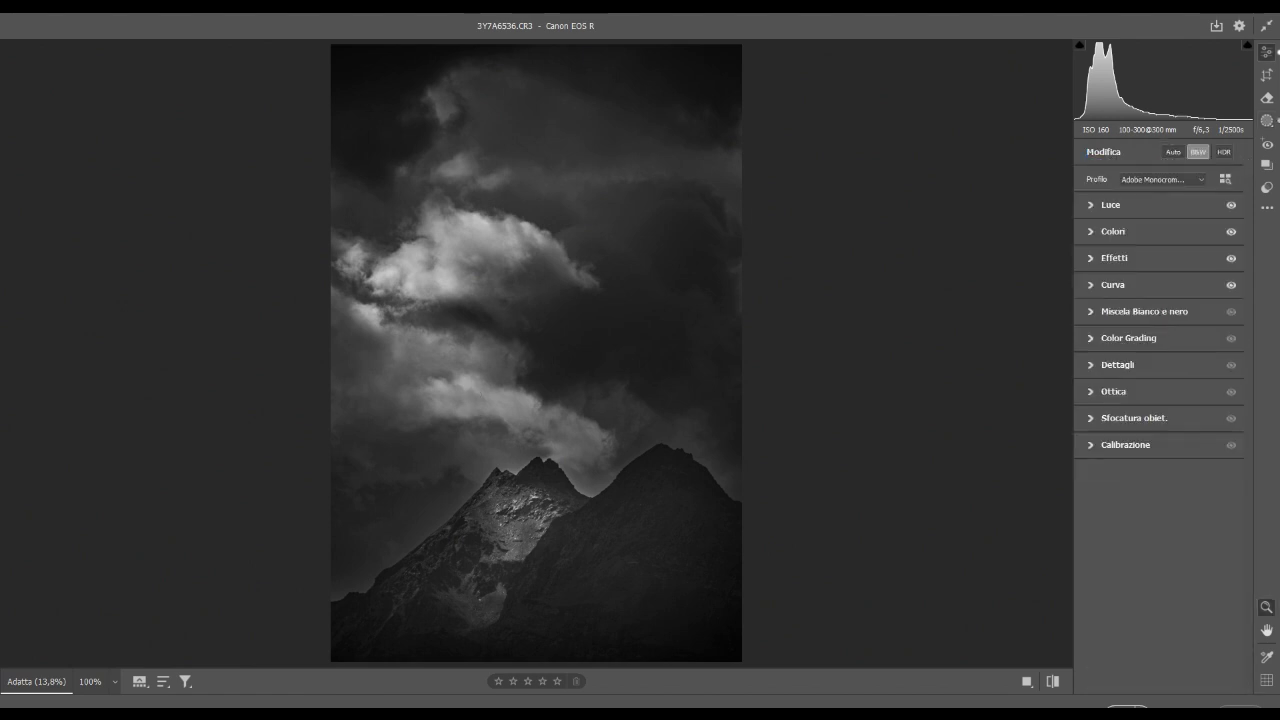
# Set overall exposure to -0.75 and warm the white balance slightly.
pyautogui.click(1110, 204)
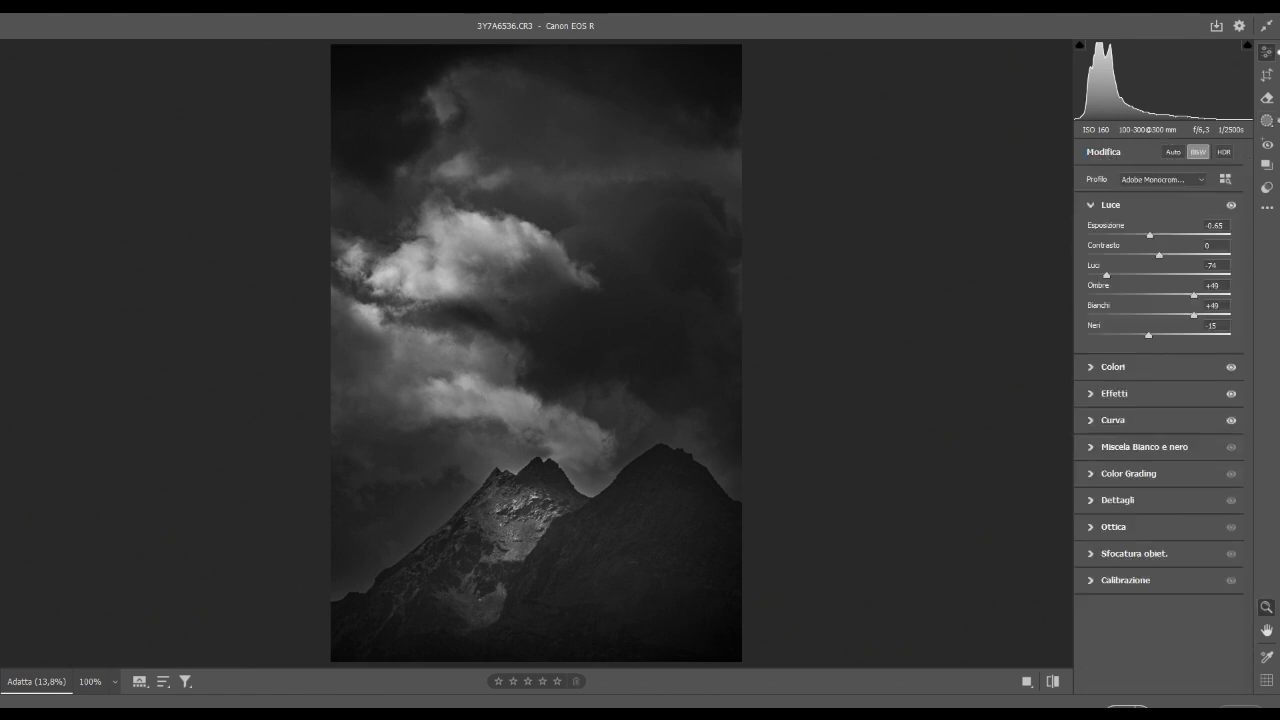
pyautogui.press('Down')
pyautogui.press('Down')
pyautogui.press('Down')
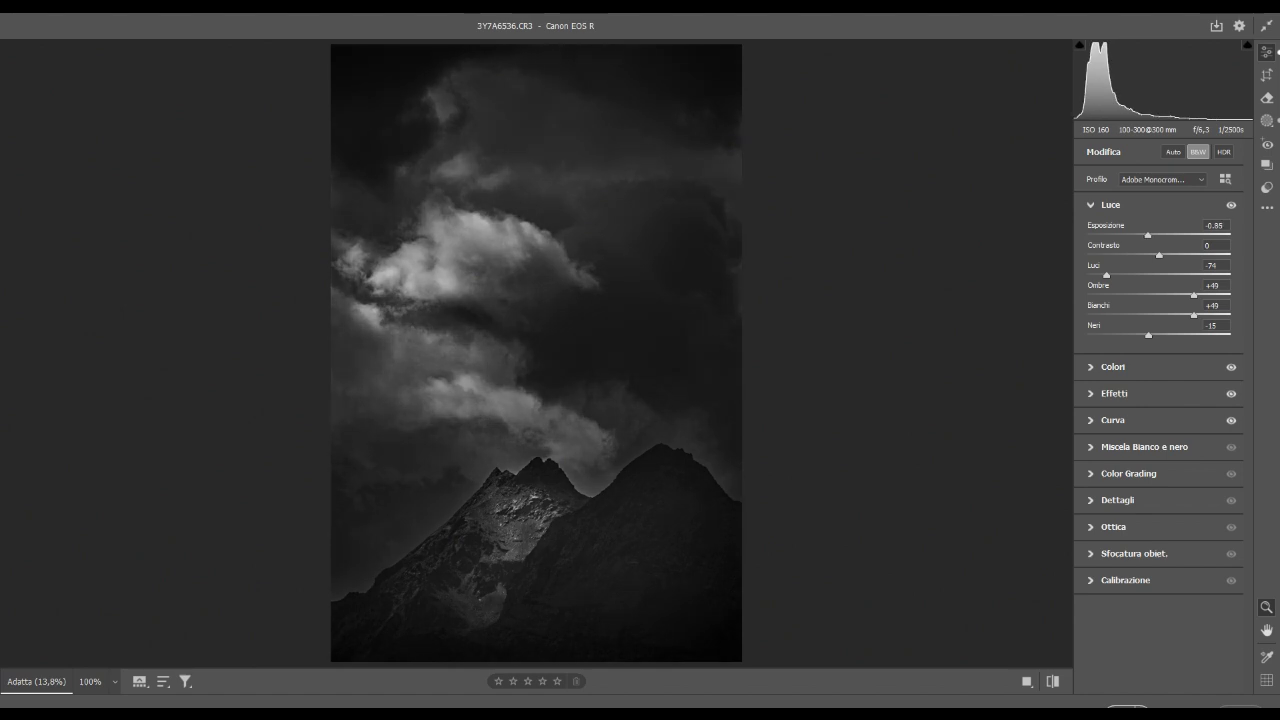
pyautogui.press('Up')
pyautogui.press('Up')
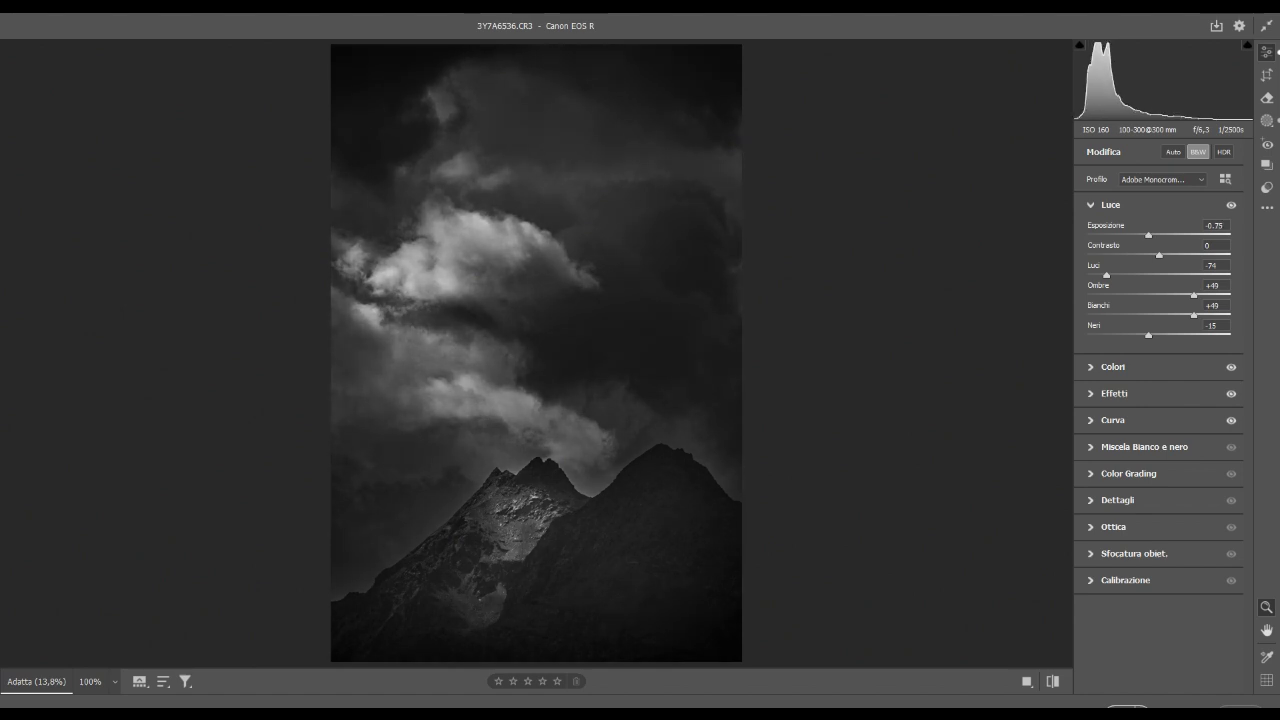
pyautogui.click(1113, 366)
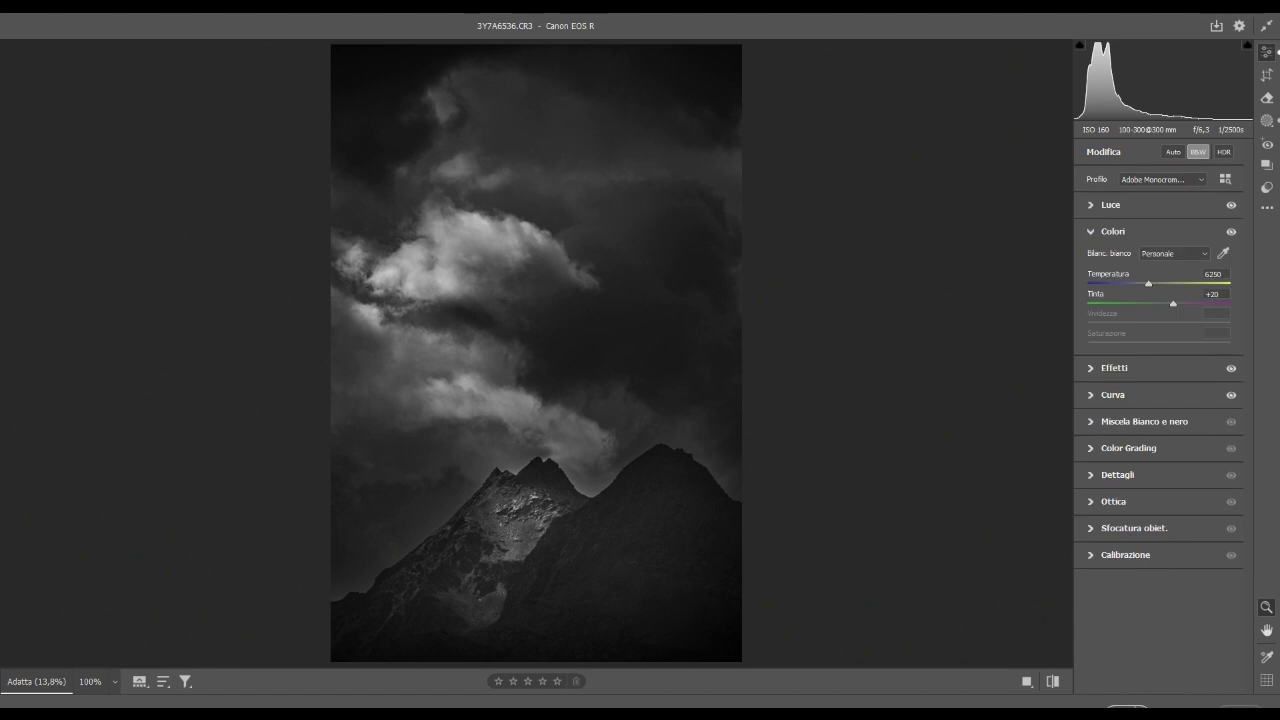
pyautogui.press('Up')
# Raise Texture to +31, Clarity to +19 and Dehaze to +24.
pyautogui.click(1114, 367)
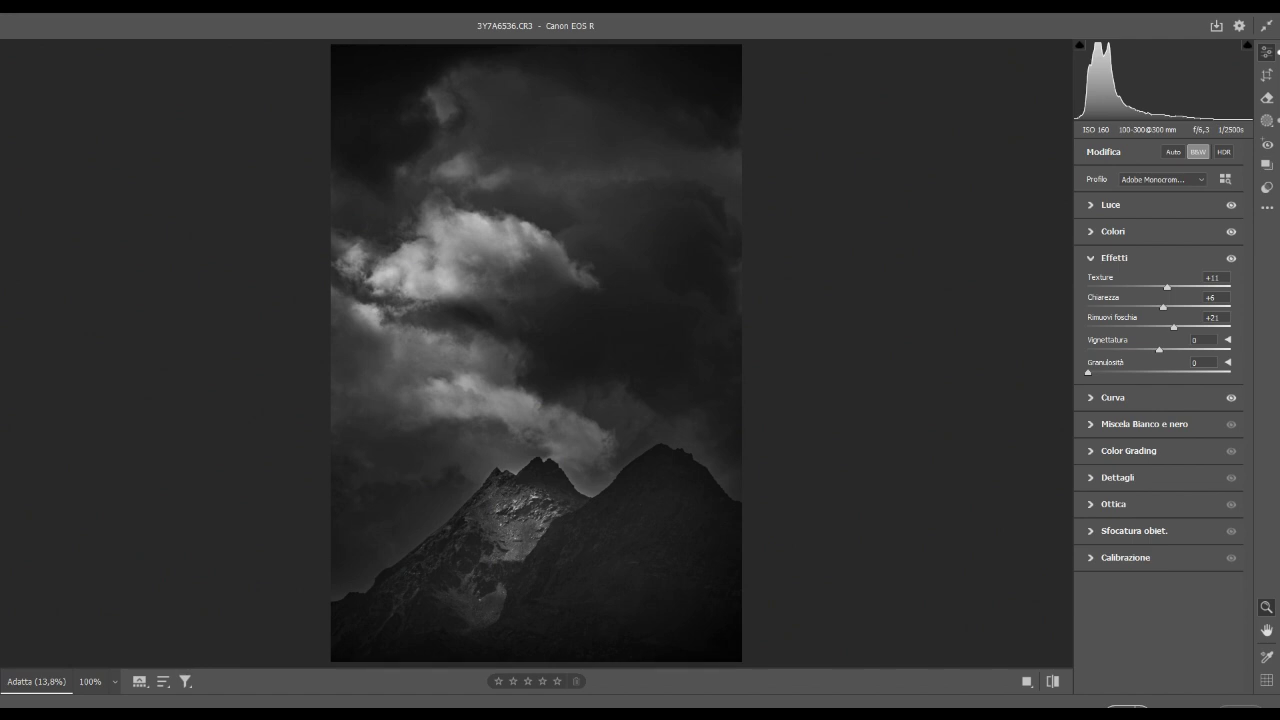
pyautogui.moveTo(1167, 287)
pyautogui.mouseDown()
pyautogui.moveTo(1180, 287)
pyautogui.moveTo(1172, 306)
pyautogui.mouseUp()
pyautogui.moveTo(1175, 327); pyautogui.dragTo(1181, 327)
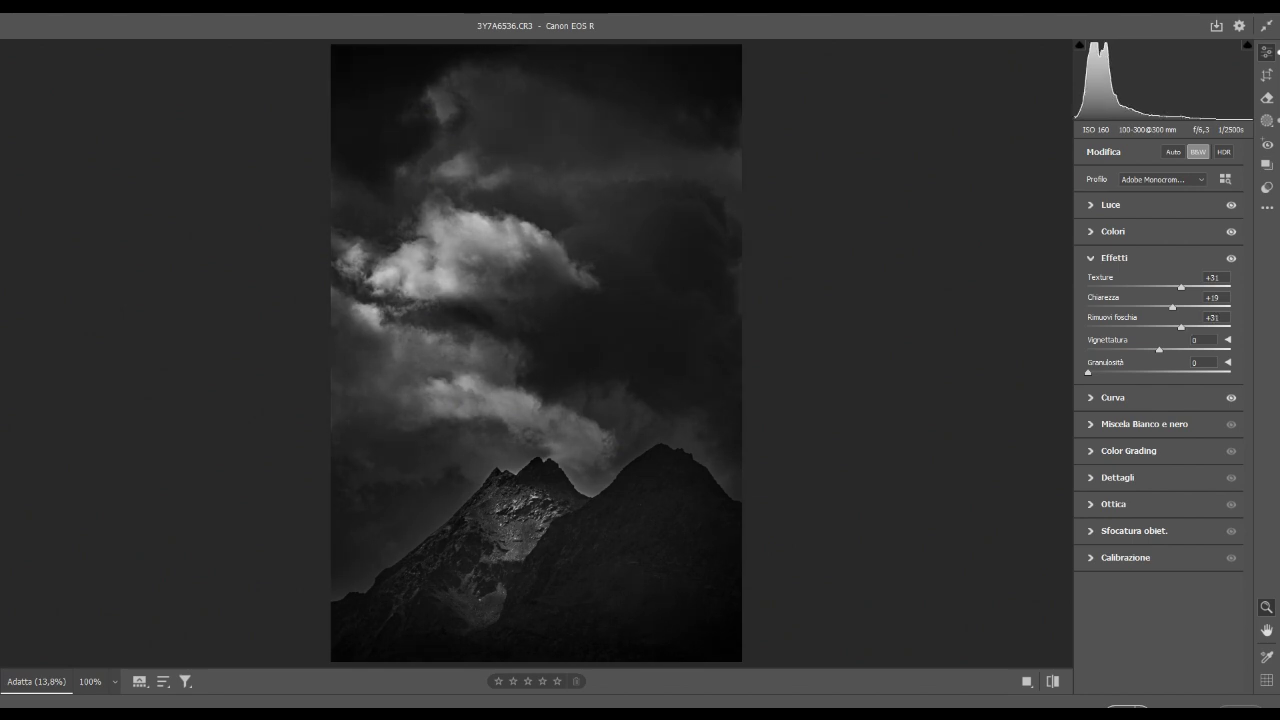
pyautogui.moveTo(1181, 327); pyautogui.dragTo(1176, 327)
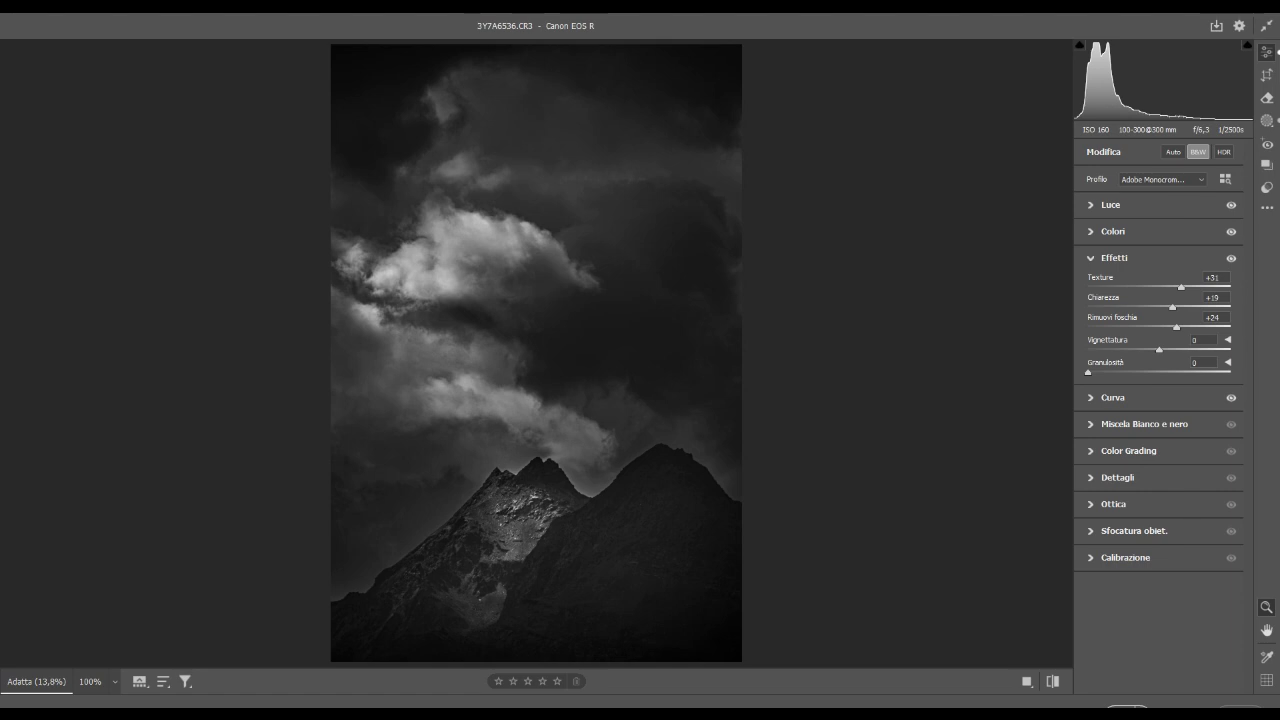
pyautogui.click(1144, 424)
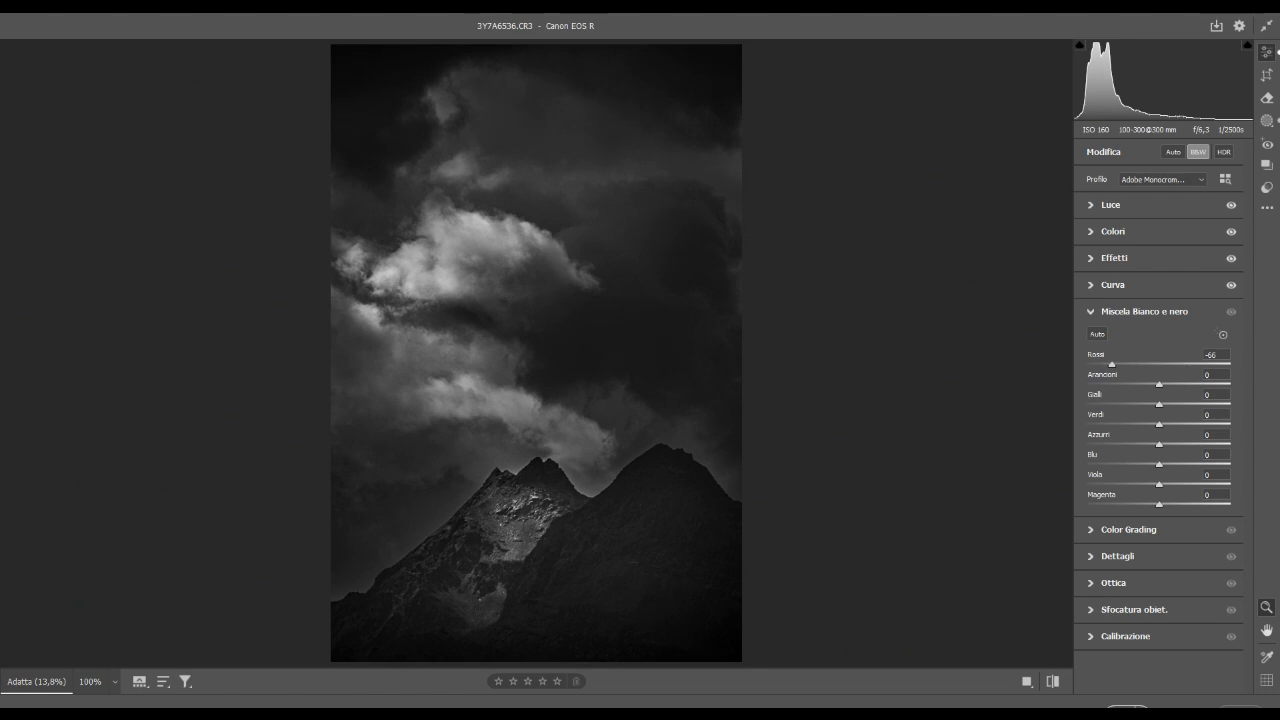
# Set the B&W mix to Reds -65, Yellows +43, Greens +25, Aquas +49, Blues +6, Purples -4.
pyautogui.moveTo(1159, 364)
pyautogui.mouseDown()
pyautogui.moveTo(1191, 364)
pyautogui.moveTo(1112, 364)
pyautogui.mouseUp()
pyautogui.moveTo(1159, 404)
pyautogui.mouseDown()
pyautogui.moveTo(1189, 404)
pyautogui.moveTo(1130, 424)
pyautogui.moveTo(1177, 424)
pyautogui.moveTo(1113, 444)
pyautogui.moveTo(1193, 444)
pyautogui.moveTo(1122, 464)
pyautogui.moveTo(1185, 464)
pyautogui.moveTo(1163, 464)
pyautogui.mouseUp()
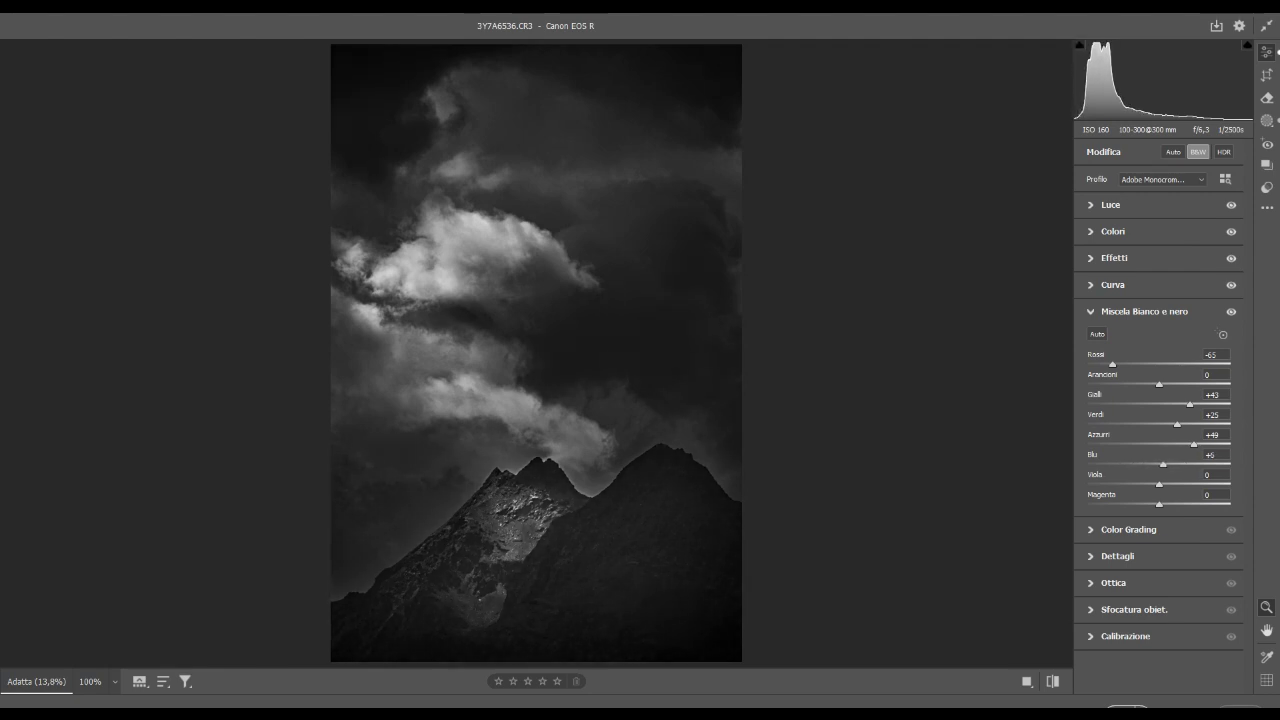
pyautogui.moveTo(1159, 484); pyautogui.dragTo(1153, 484)
pyautogui.click(1118, 556)
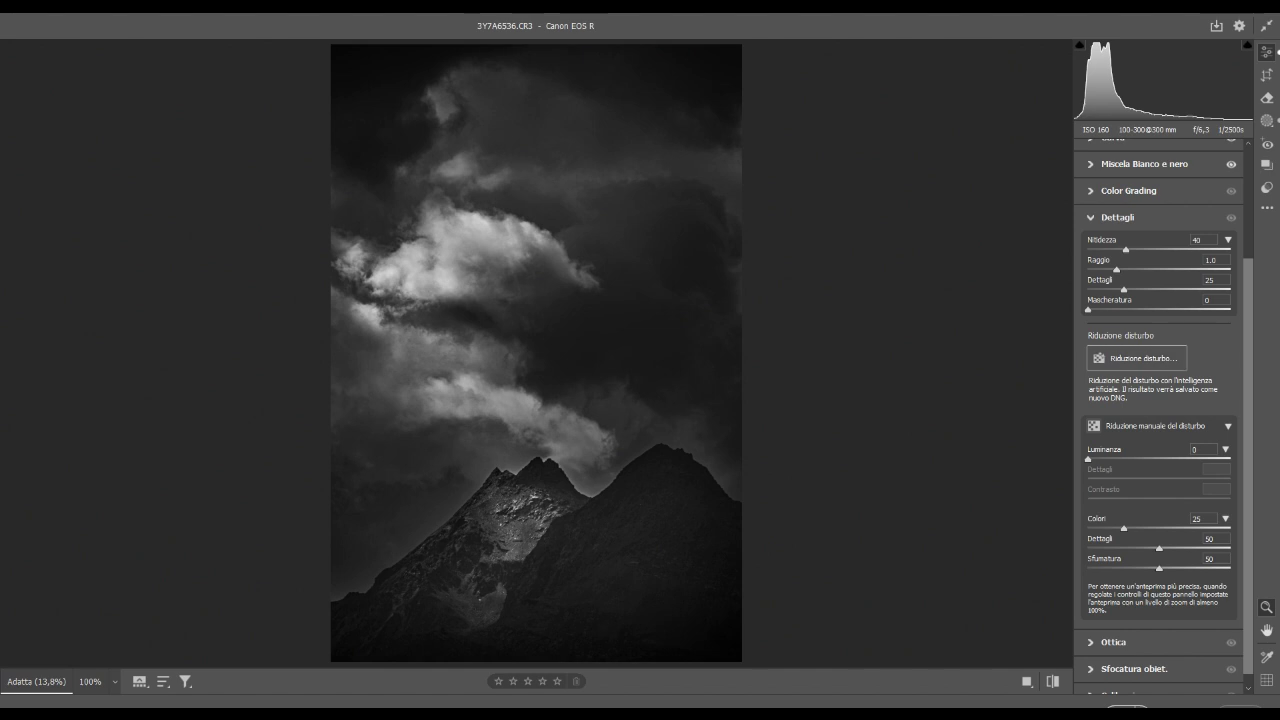
# Set sharpening Amount to 74 and Masking to 72 using the Alt mask preview.
pyautogui.moveTo(1125, 249); pyautogui.dragTo(1158, 249)
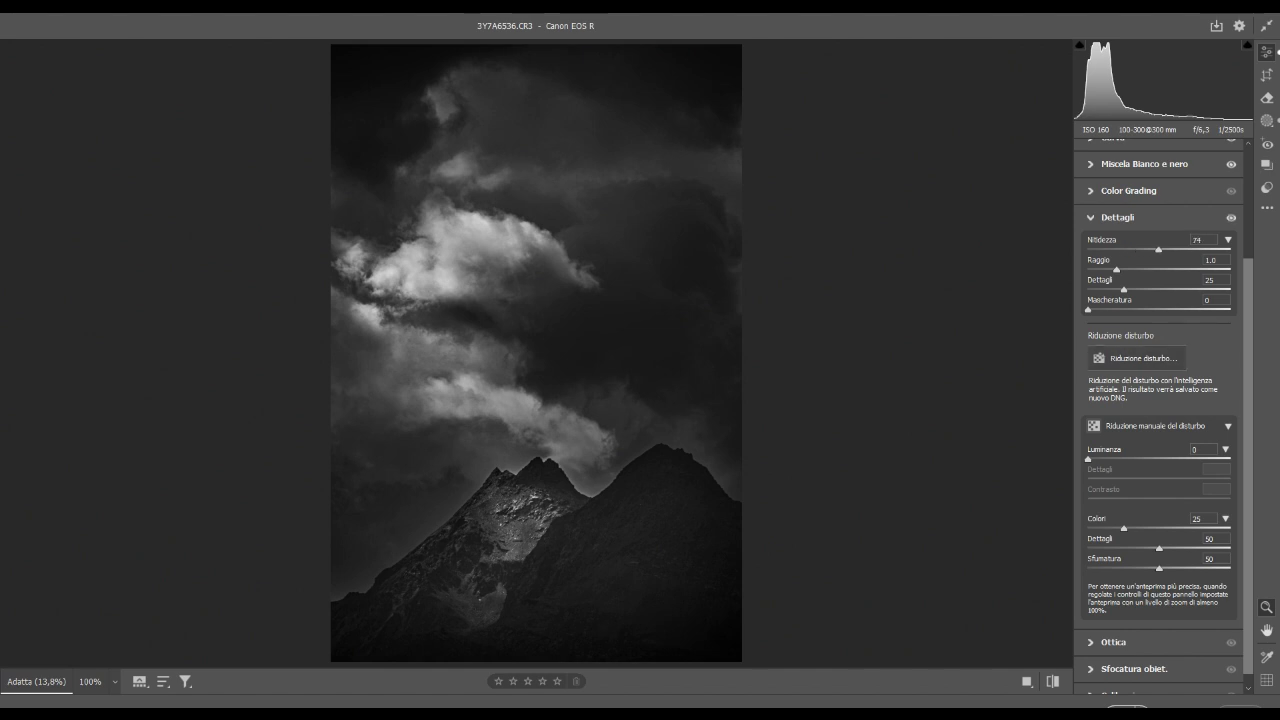
pyautogui.press('alt')
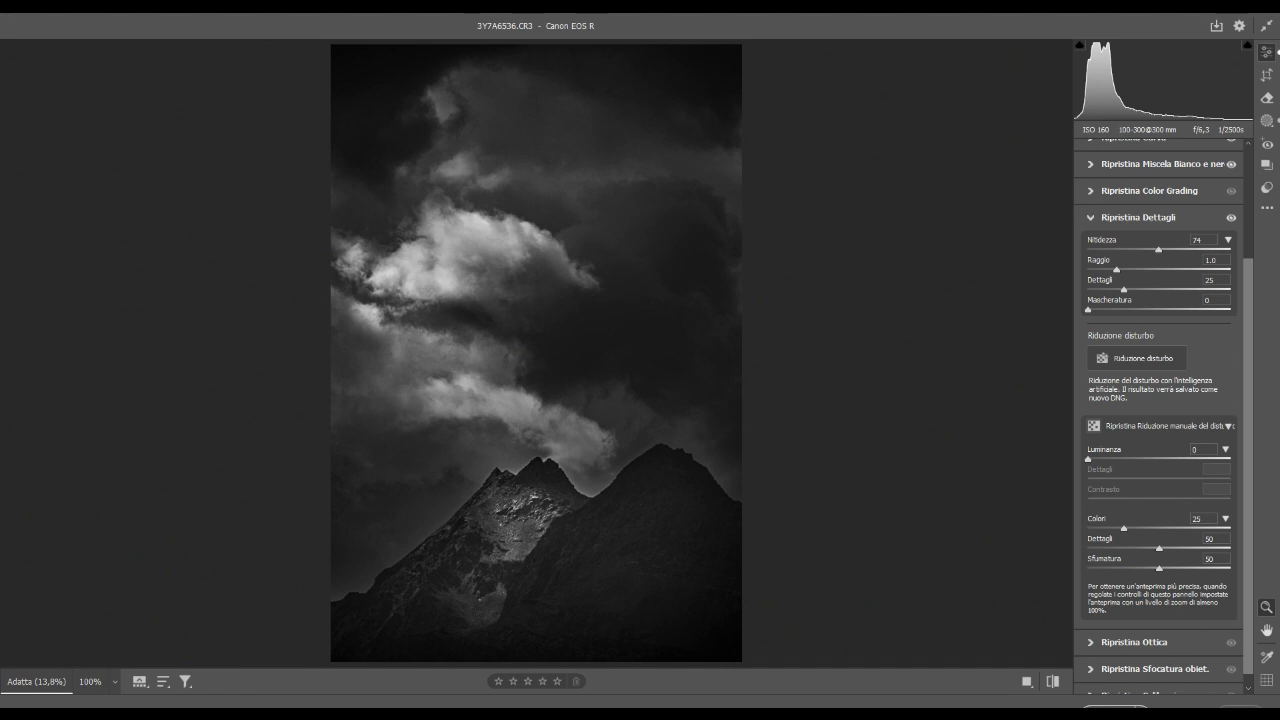
pyautogui.moveTo(1088, 310); pyautogui.dragTo(1190, 310)
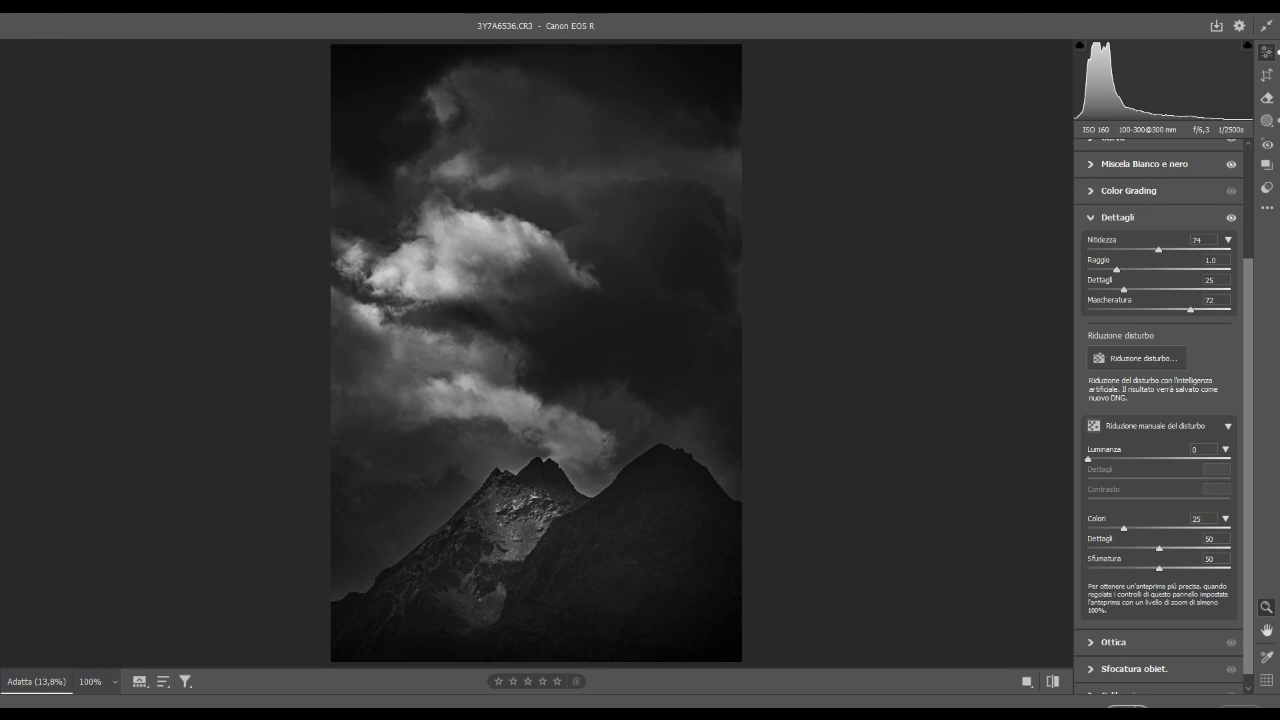